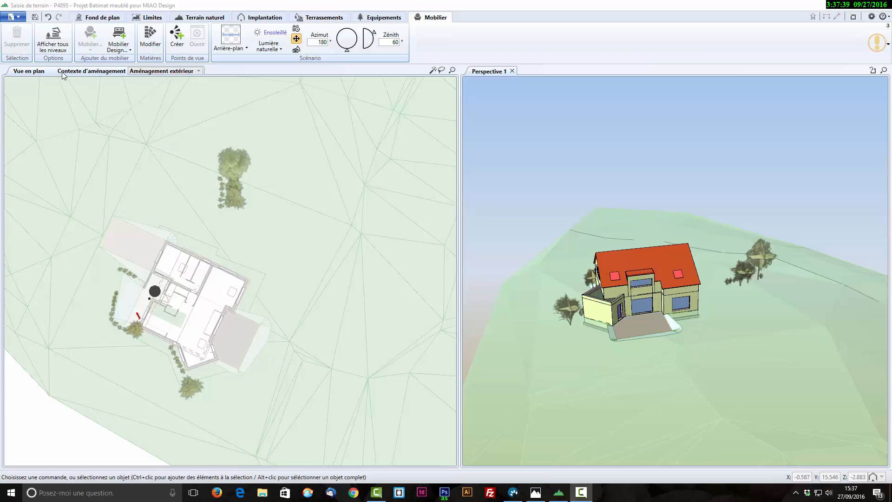
# - Examine the available levels and the design furniture library's Fleurs et plantes and Extérieur categories, including Chaises and Pare-vue
pyautogui.click(192, 72)
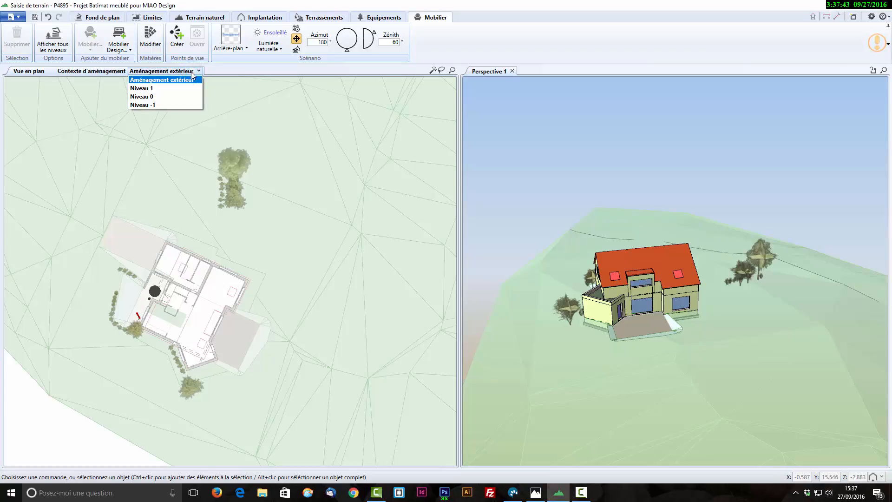
pyautogui.click(224, 94)
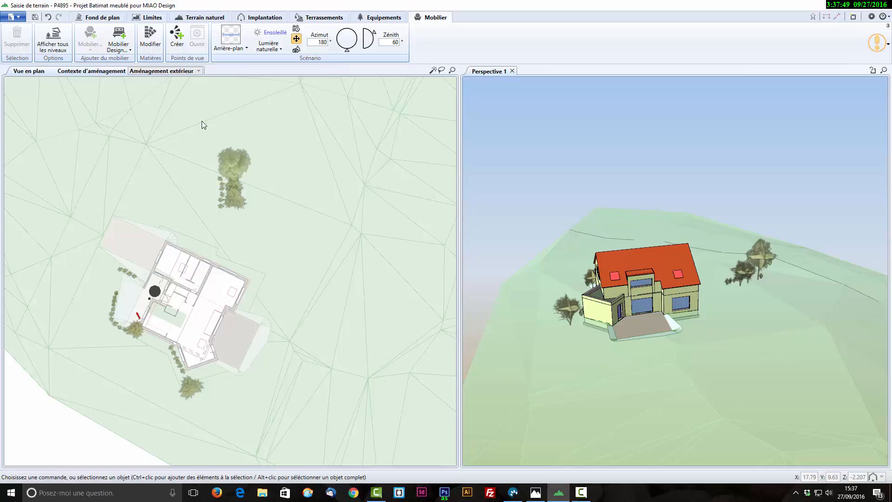
pyautogui.click(120, 42)
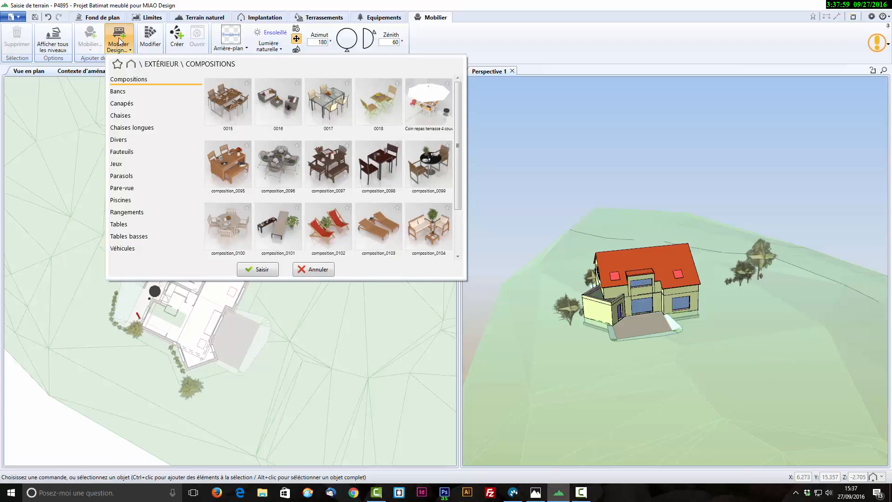
pyautogui.click(134, 66)
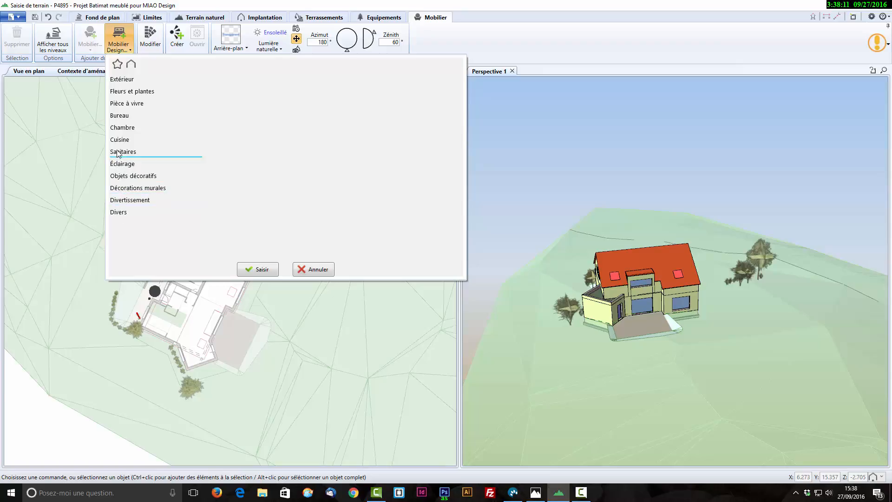
pyautogui.click(134, 92)
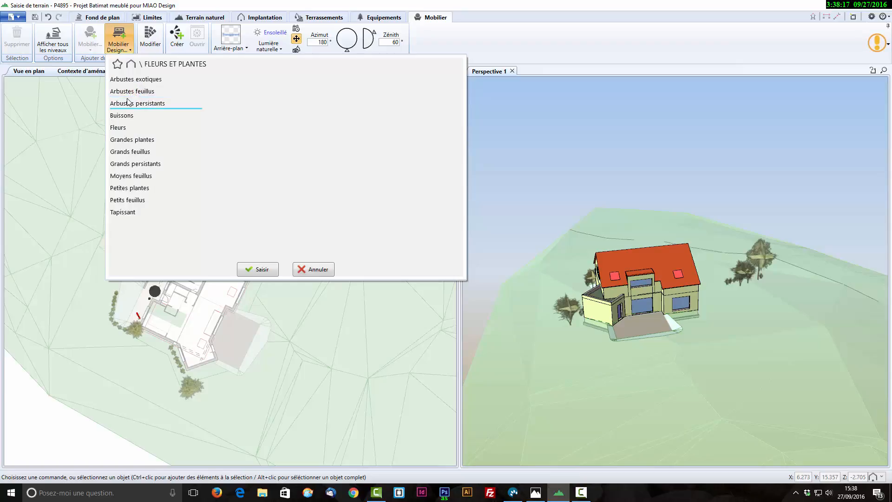
pyautogui.click(132, 66)
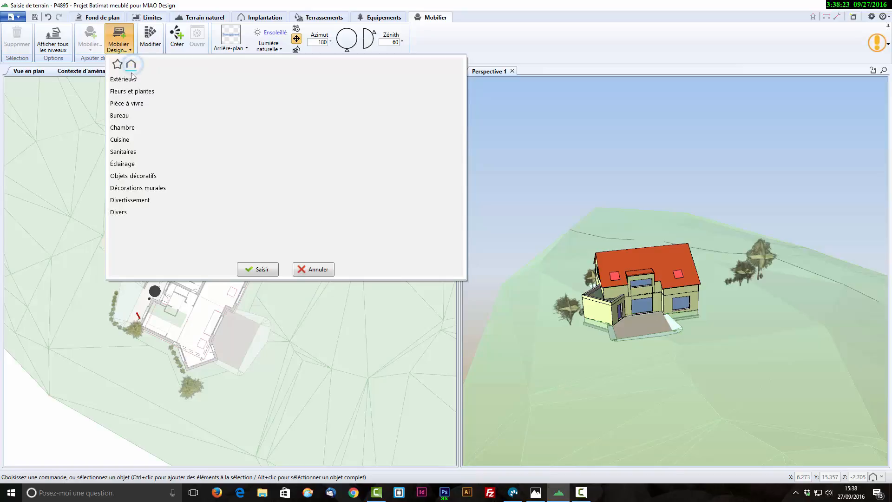
pyautogui.click(132, 80)
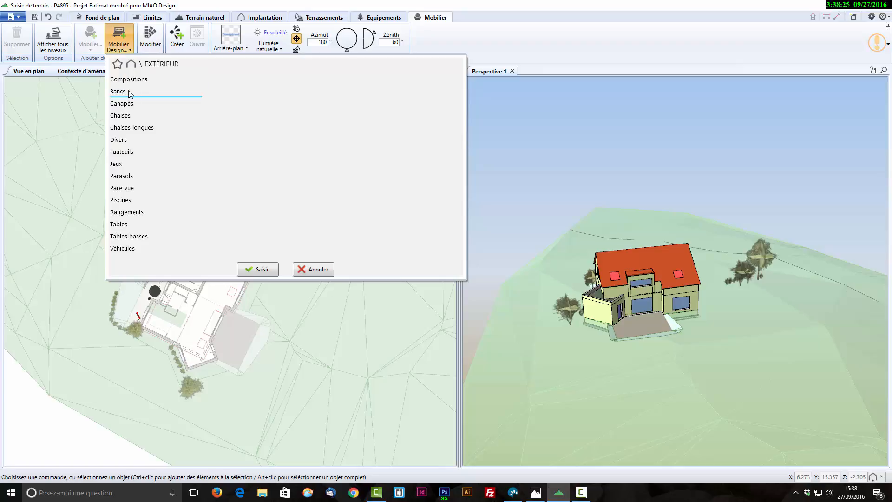
pyautogui.click(128, 121)
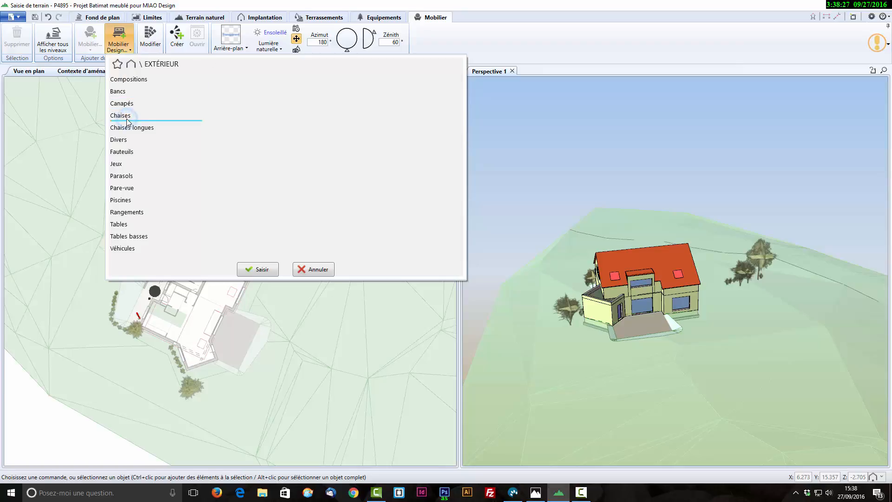
pyautogui.scroll(-3, 308, 218)
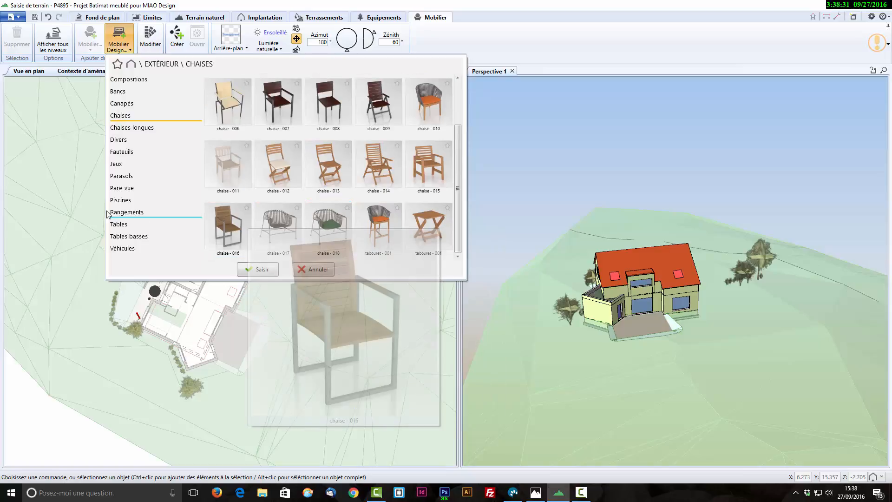
pyautogui.click(119, 189)
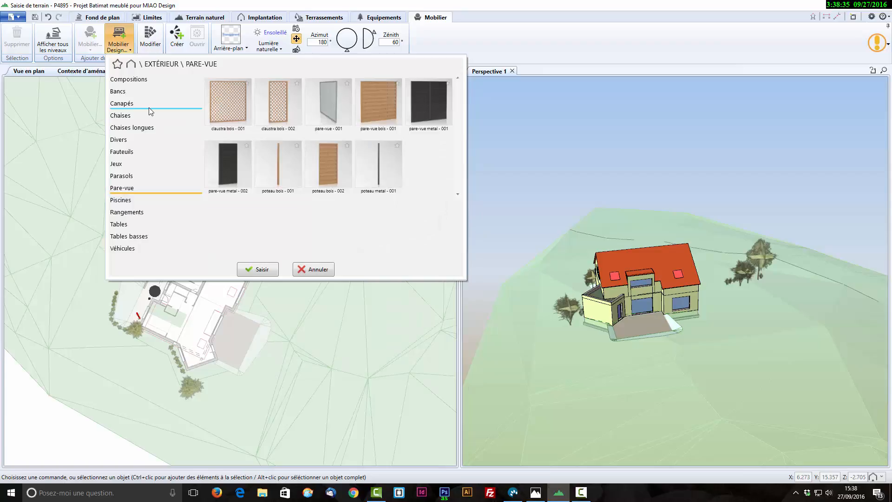
# - Insert the outdoor furniture set composition_0097 from Extérieur > Compositions on the terrace, at about X 22.4, Y -19.0
pyautogui.click(141, 81)
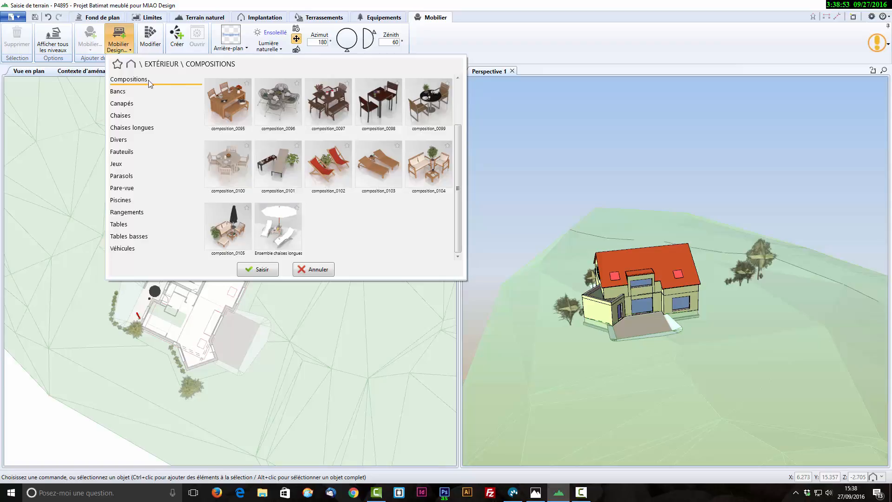
pyautogui.moveTo(217, 102)
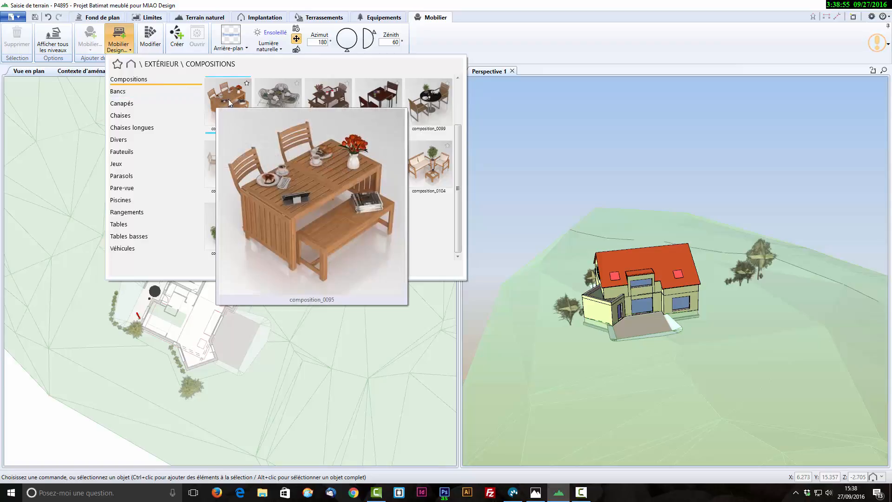
pyautogui.moveTo(271, 100)
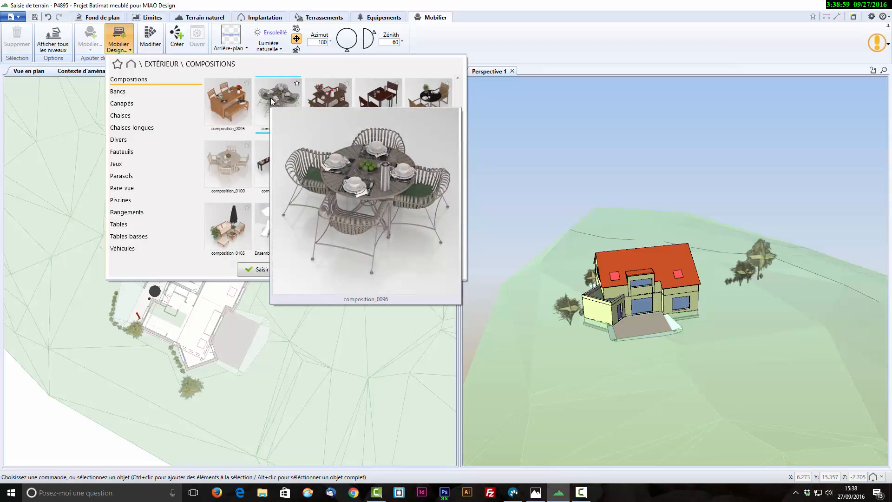
pyautogui.moveTo(316, 99)
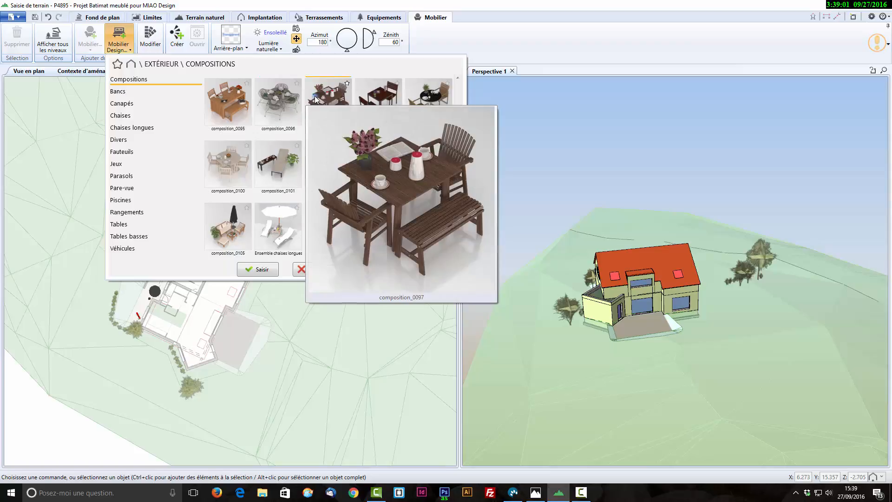
pyautogui.click(315, 99)
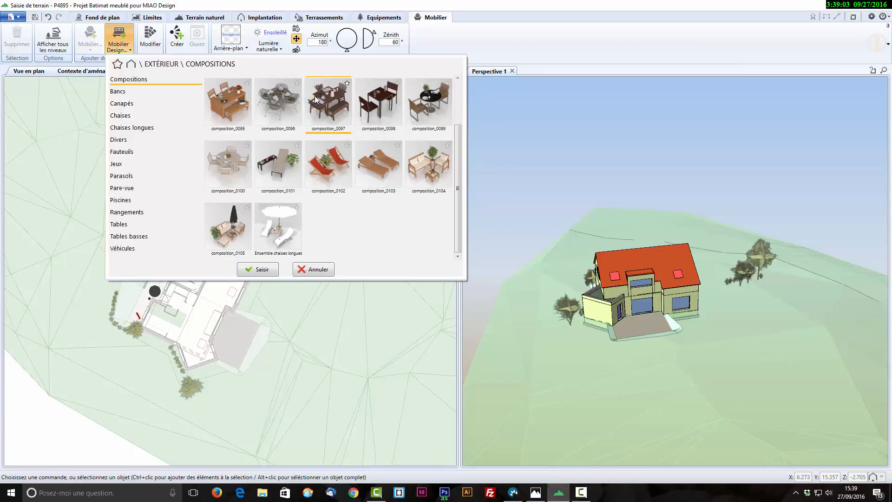
pyautogui.doubleClick(314, 96)
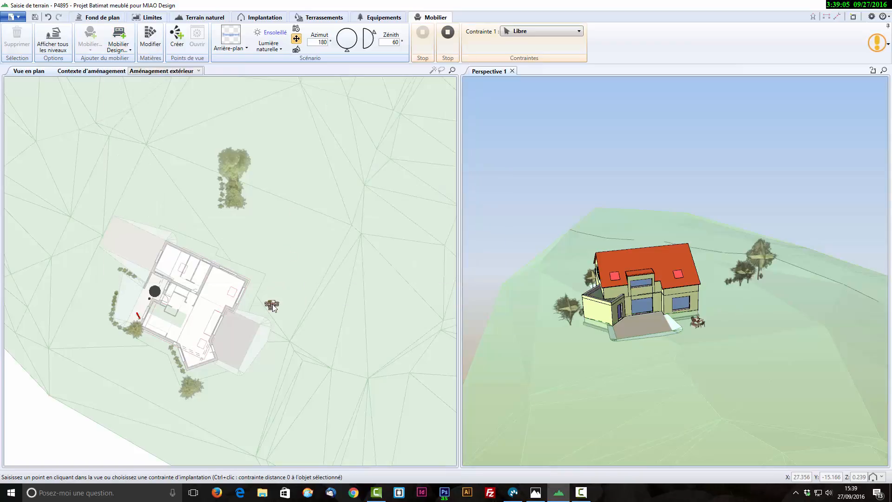
pyautogui.click(236, 333)
# - Rotate the table set parallel to the house facade with its bench facing outward, and shift it slightly closer to the house
pyautogui.scroll(2, 312, 335)
pyautogui.scroll(3, 312, 336)
pyautogui.moveTo(149, 375); pyautogui.dragTo(378, 335, button='middle')
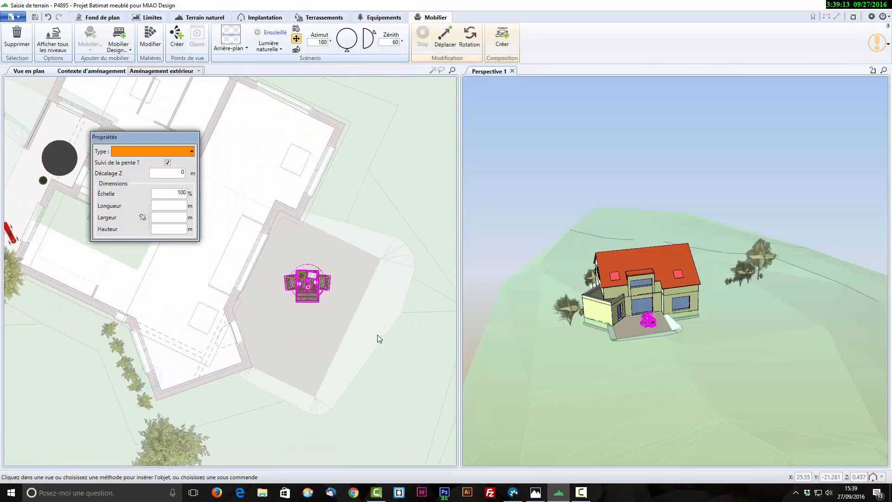
pyautogui.scroll(2, 411, 338)
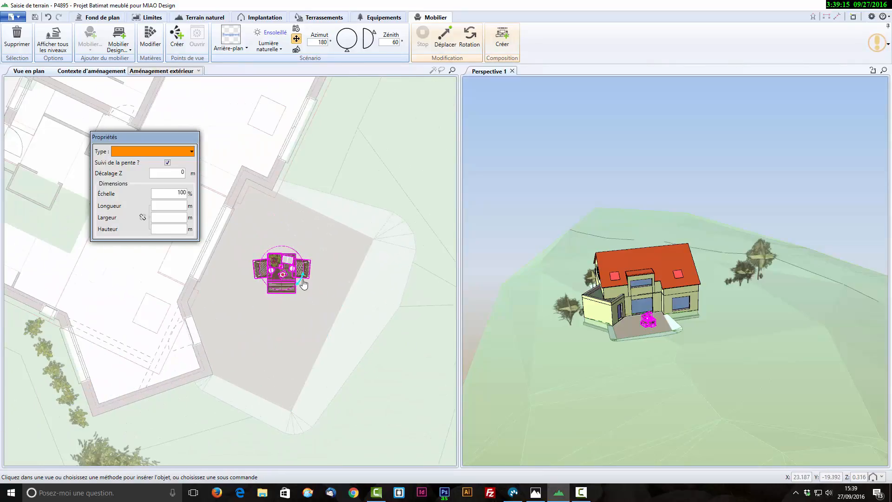
pyautogui.moveTo(302, 275); pyautogui.dragTo(275, 266)
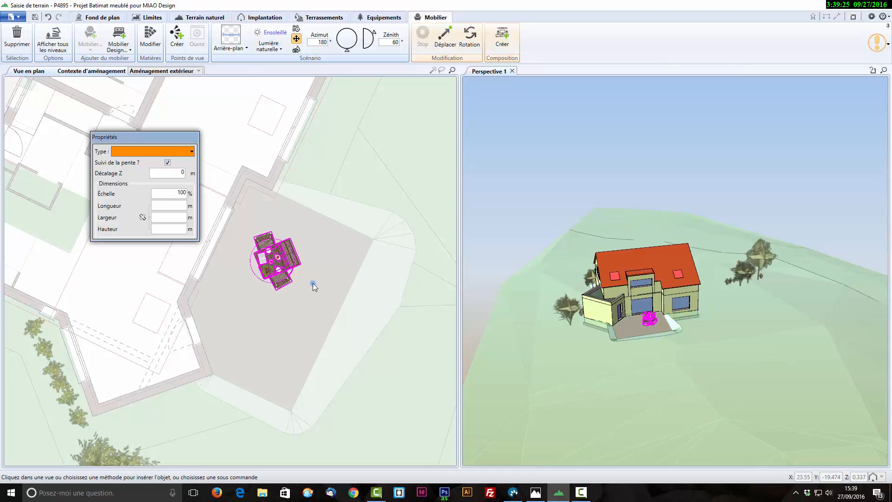
pyautogui.click(314, 283)
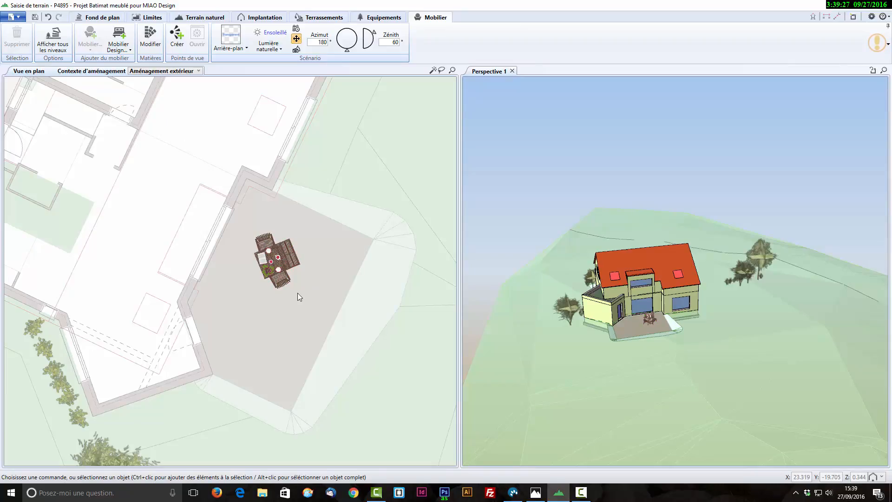
# - Move the two armchairs of the set slightly away from the opposite ends of the table
pyautogui.click(284, 283)
pyautogui.moveTo(286, 286); pyautogui.dragTo(288, 289)
pyautogui.click(268, 241)
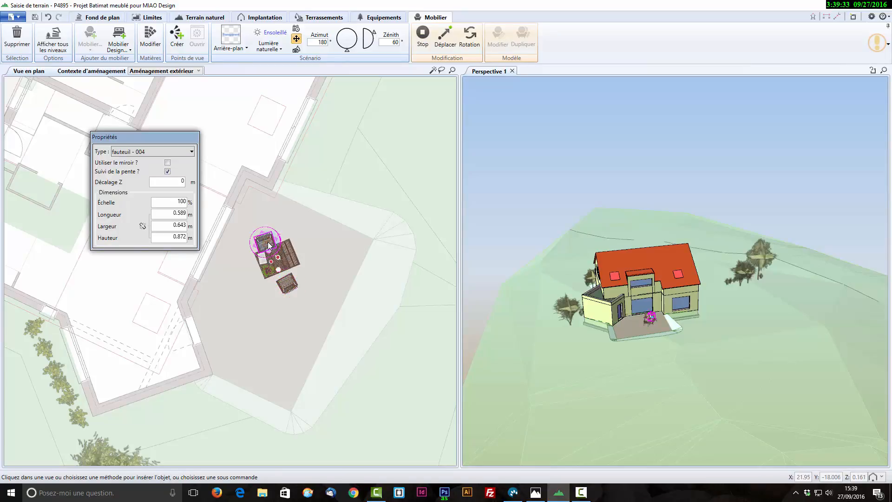
pyautogui.moveTo(269, 245); pyautogui.dragTo(271, 233)
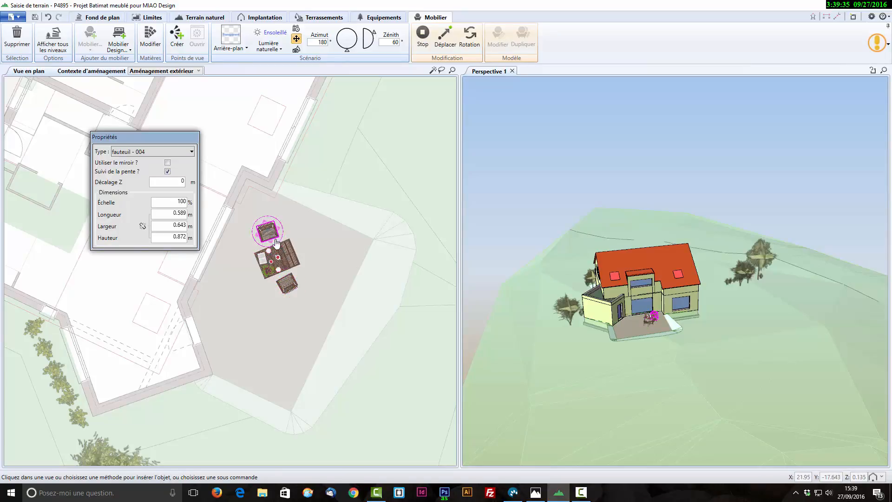
# - Insert the parasol - 002 from Extérieur > Parasols on the terrace, just beside the table set
pyautogui.scroll(2, 657, 351)
pyautogui.scroll(2, 656, 351)
pyautogui.moveTo(726, 361); pyautogui.dragTo(733, 334, button='middle')
pyautogui.scroll(1, 738, 394)
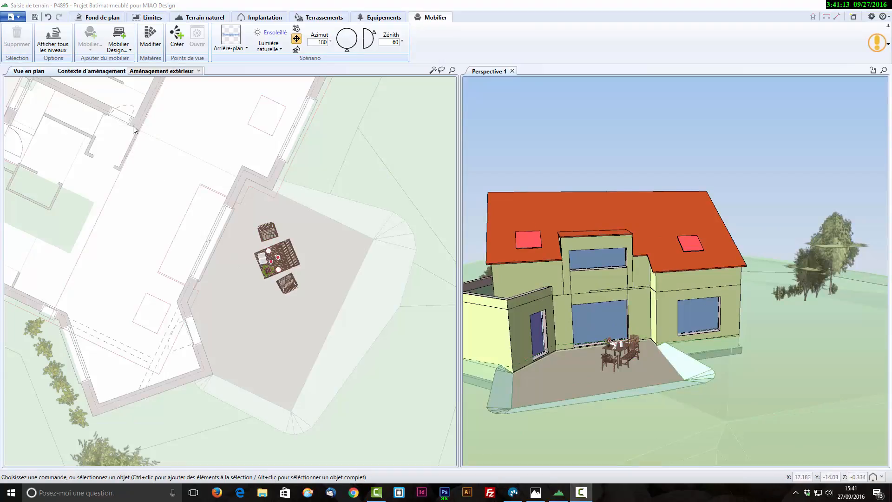
pyautogui.click(119, 38)
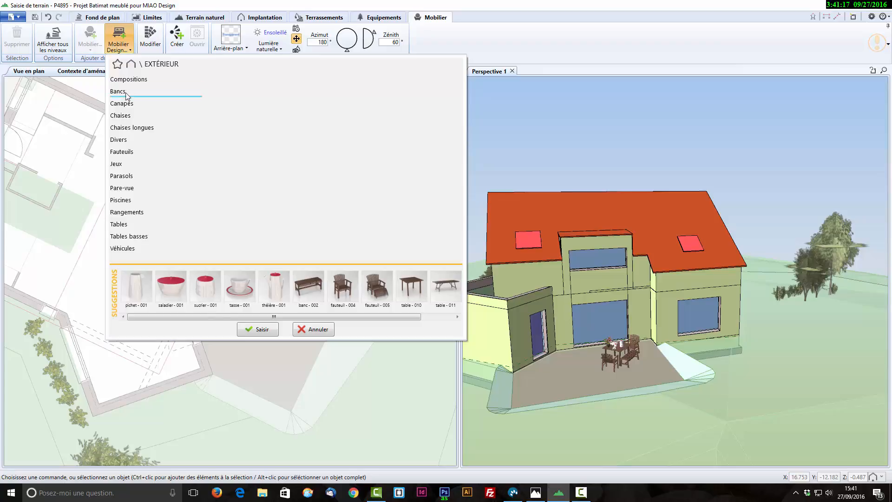
pyautogui.click(123, 177)
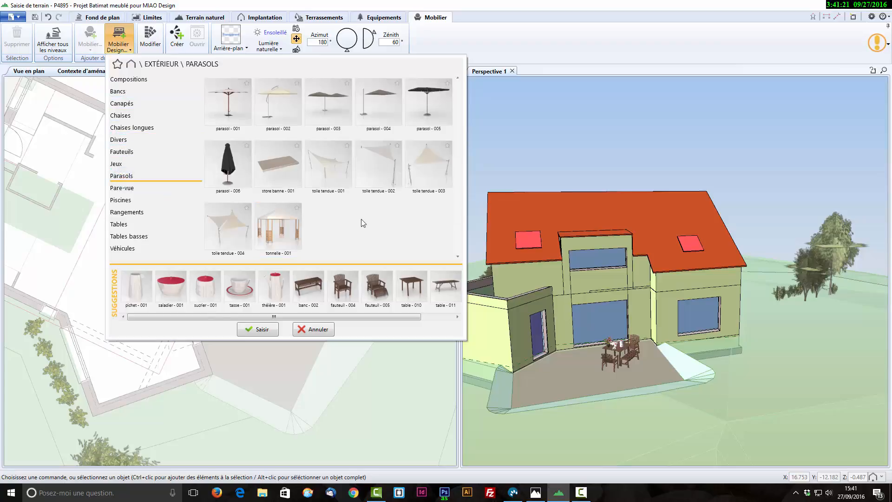
pyautogui.moveTo(289, 240)
pyautogui.moveTo(325, 162)
pyautogui.moveTo(287, 166)
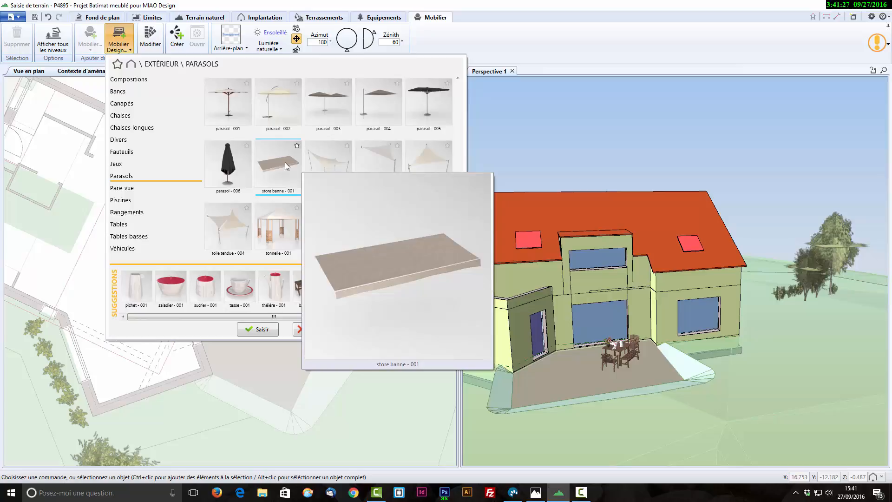
pyautogui.moveTo(277, 104)
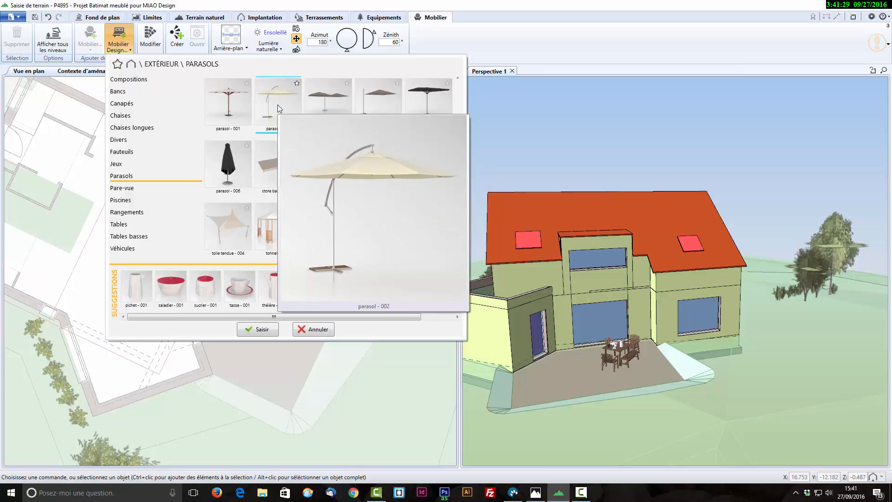
pyautogui.doubleClick(277, 105)
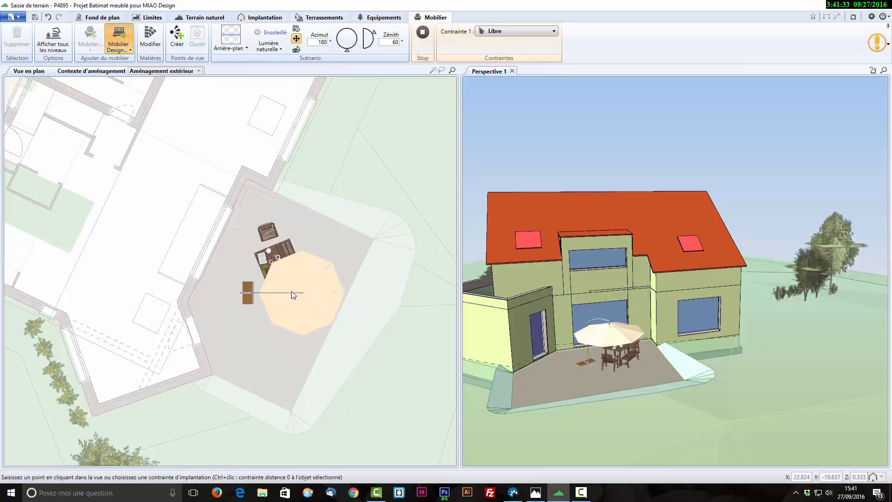
pyautogui.click(291, 290)
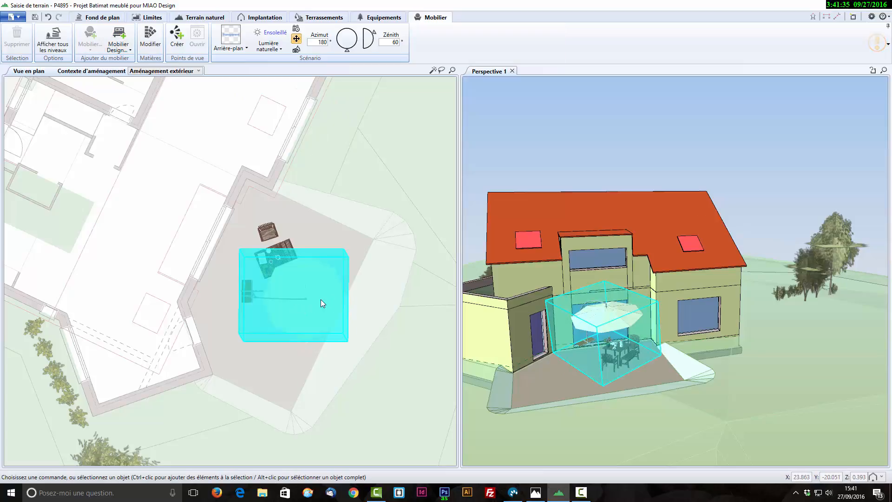
# - Rotate the parasol so its base stands toward the terrace's lower end in plan, and move its canopy over the table set
pyautogui.click(320, 300)
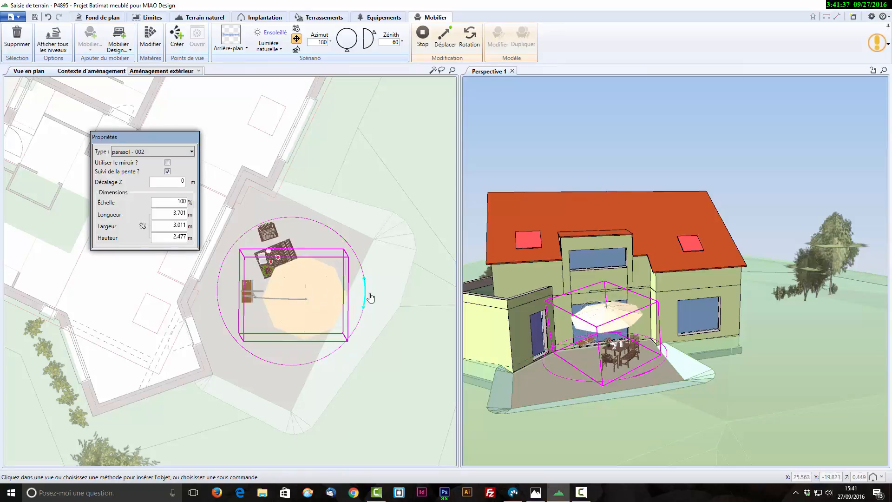
pyautogui.moveTo(366, 292); pyautogui.dragTo(305, 364)
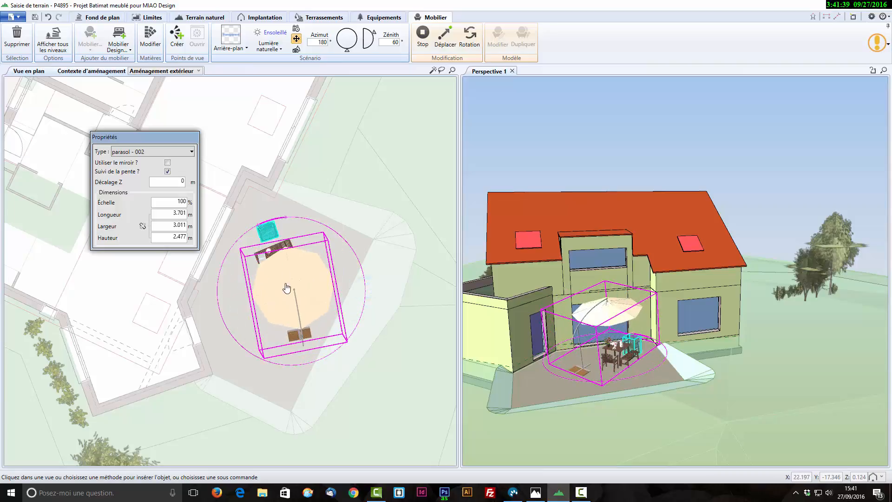
pyautogui.moveTo(296, 311); pyautogui.dragTo(282, 305)
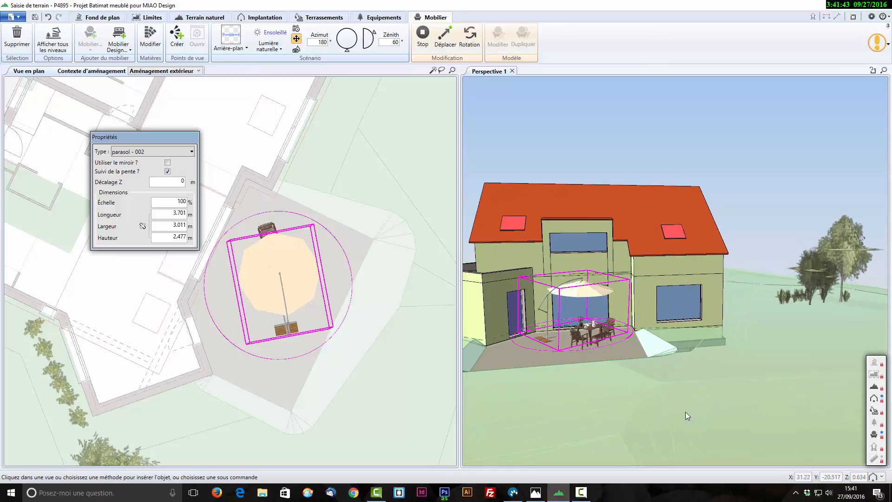
pyautogui.click(623, 347)
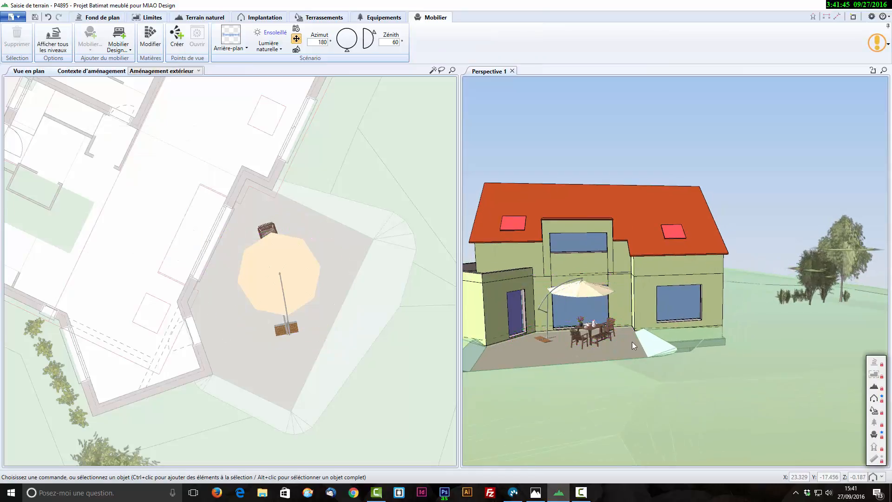
# - Insert the Bambusa vulgaris from Fleurs et plantes > Petits feuillus on the lawn beside the terrace, in front of the house's right-hand window
pyautogui.click(124, 45)
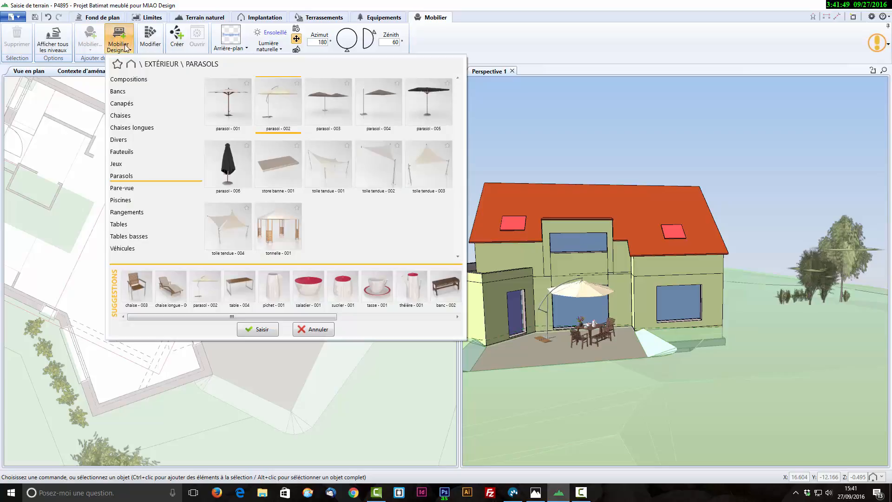
pyautogui.click(132, 65)
pyautogui.click(136, 92)
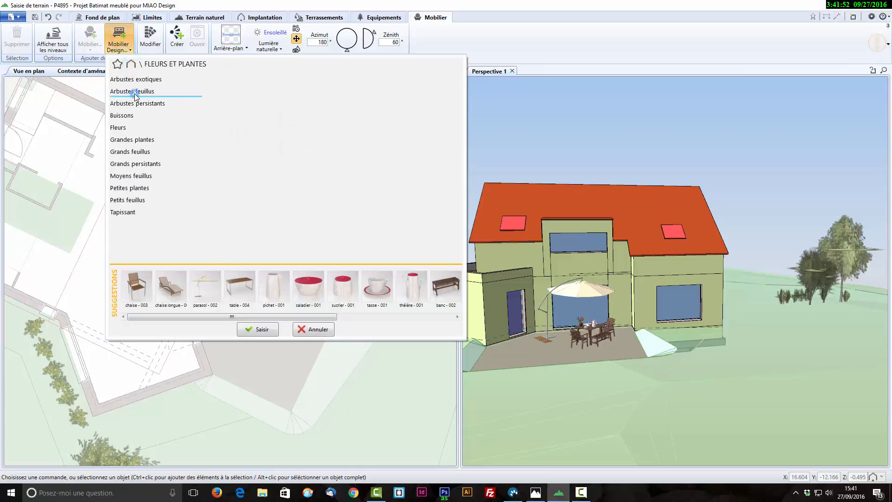
pyautogui.click(136, 201)
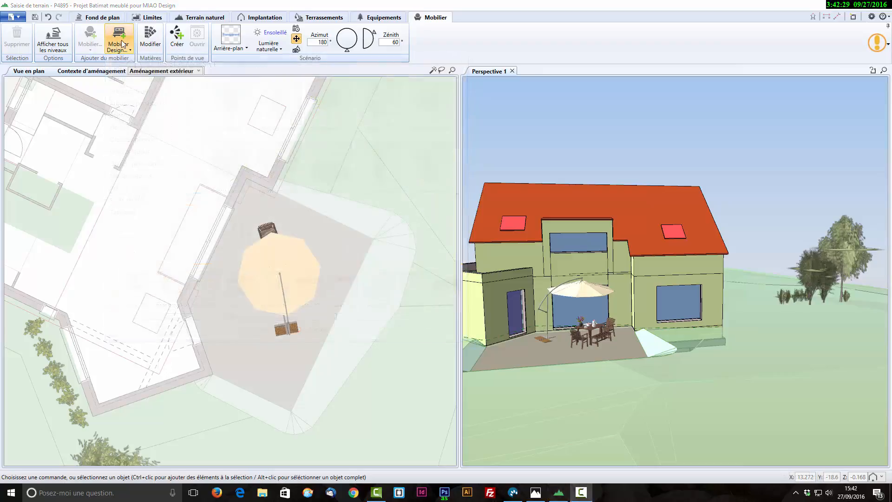
pyautogui.click(122, 44)
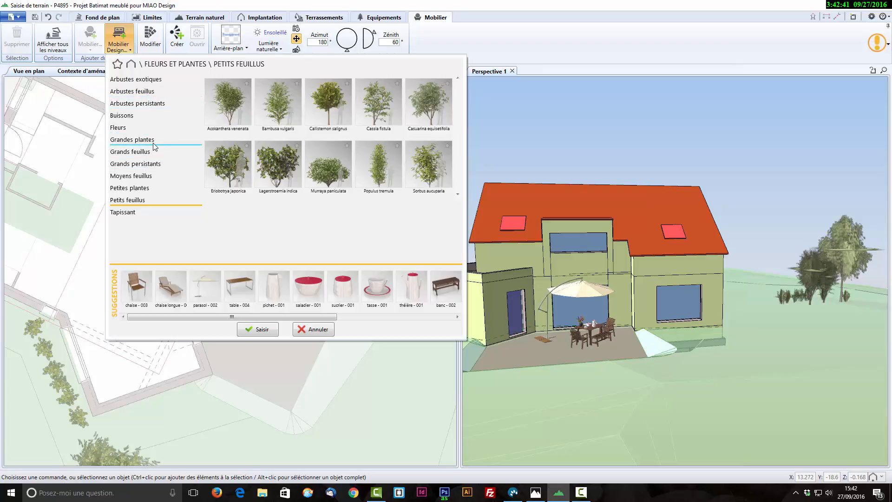
pyautogui.click(121, 128)
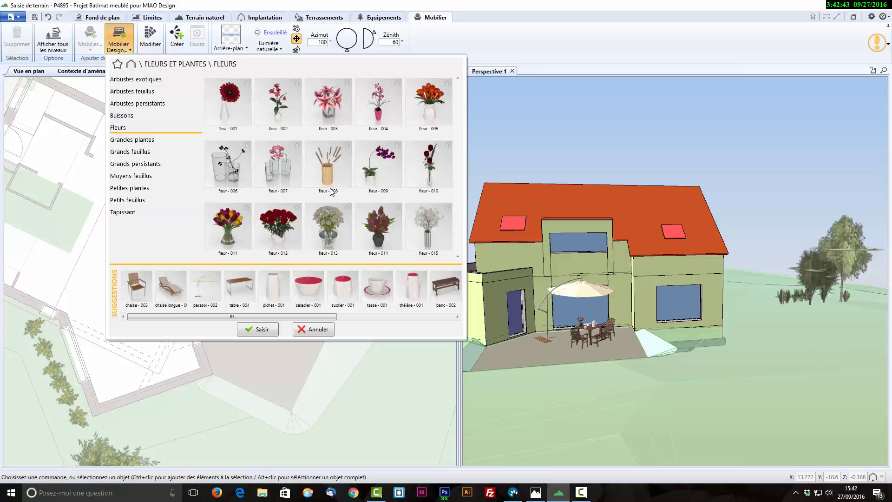
pyautogui.click(135, 202)
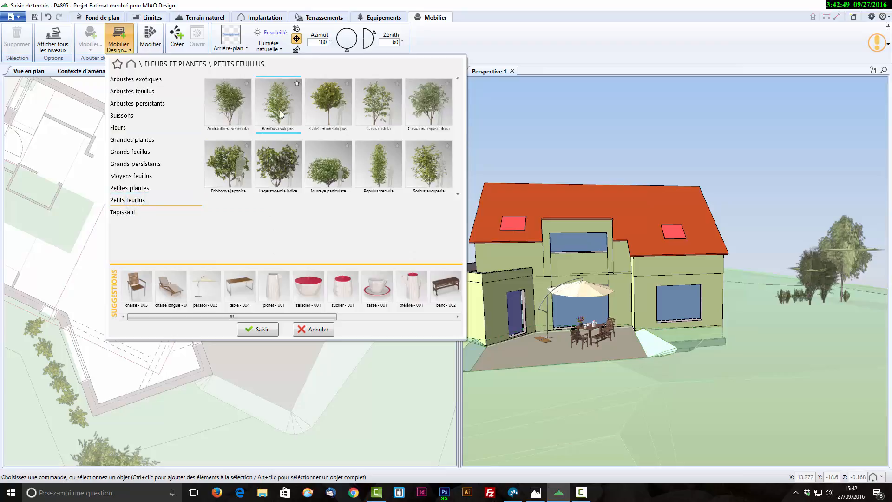
pyautogui.moveTo(281, 114)
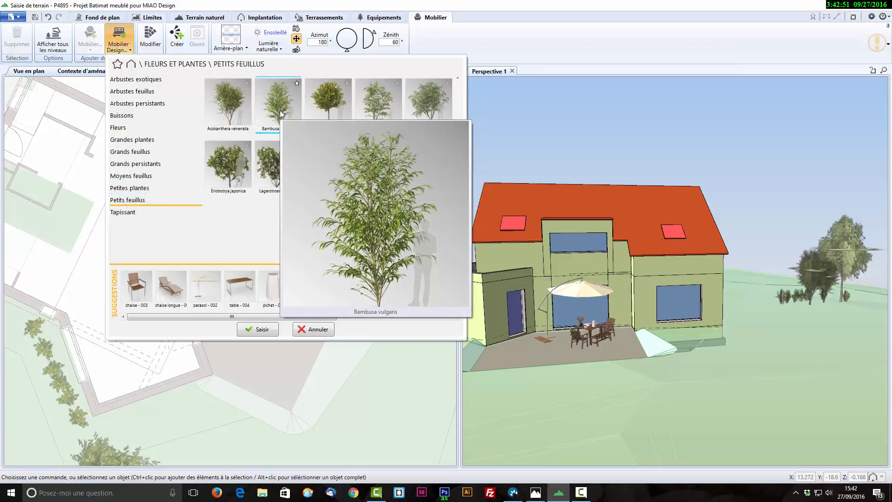
pyautogui.doubleClick(281, 114)
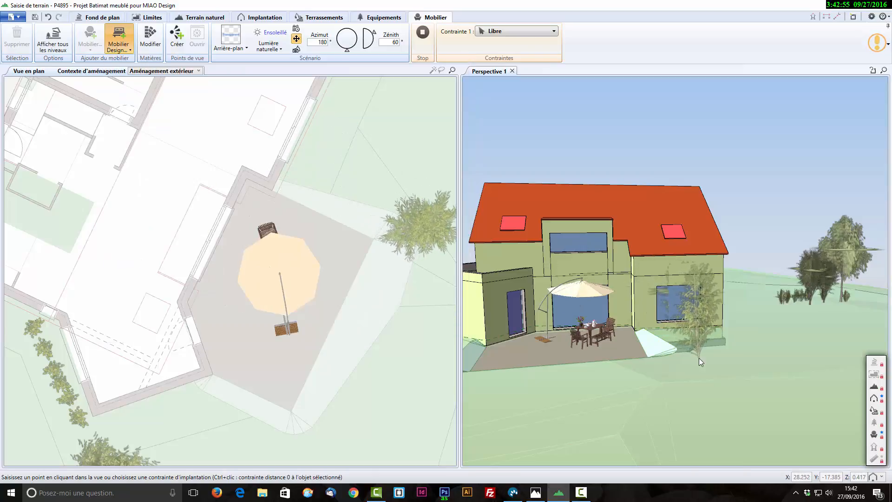
pyautogui.click(698, 355)
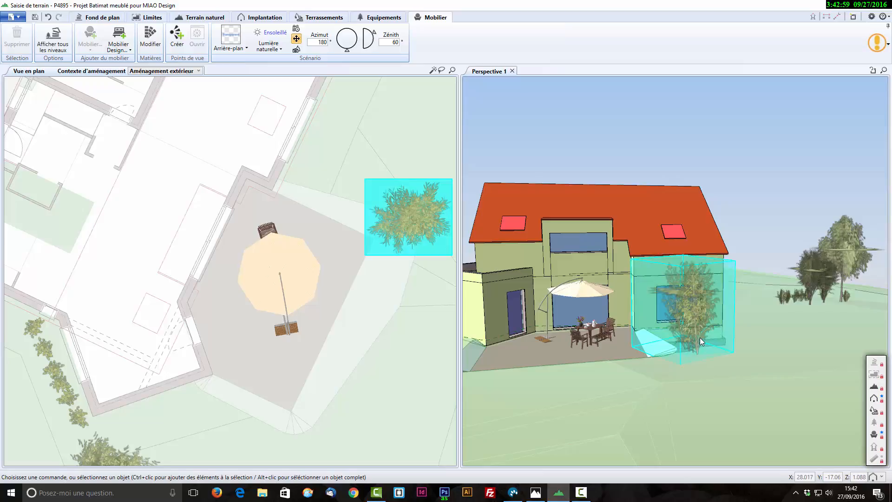
# - Scale the Bambusa vulgaris beside the terrace down to about half its size
pyautogui.click(412, 215)
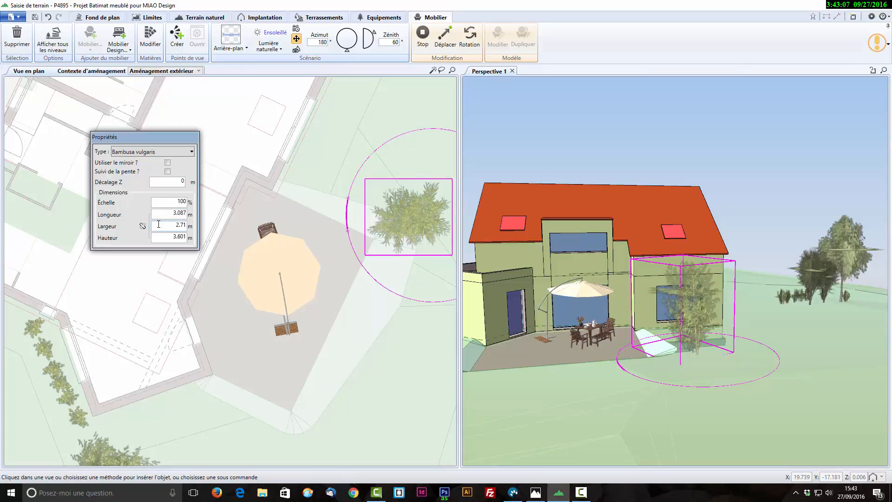
pyautogui.moveTo(160, 137); pyautogui.dragTo(308, 73)
pyautogui.doubleClick(322, 140)
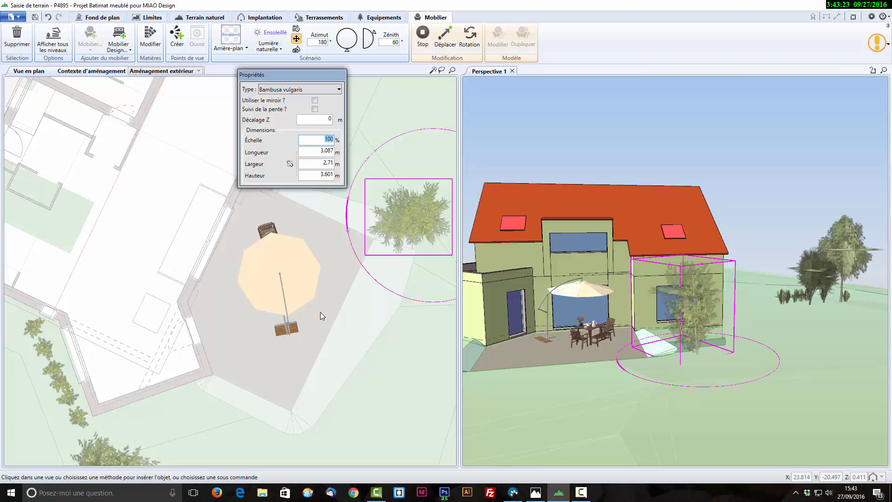
pyautogui.write('0')
pyautogui.press('Tab')
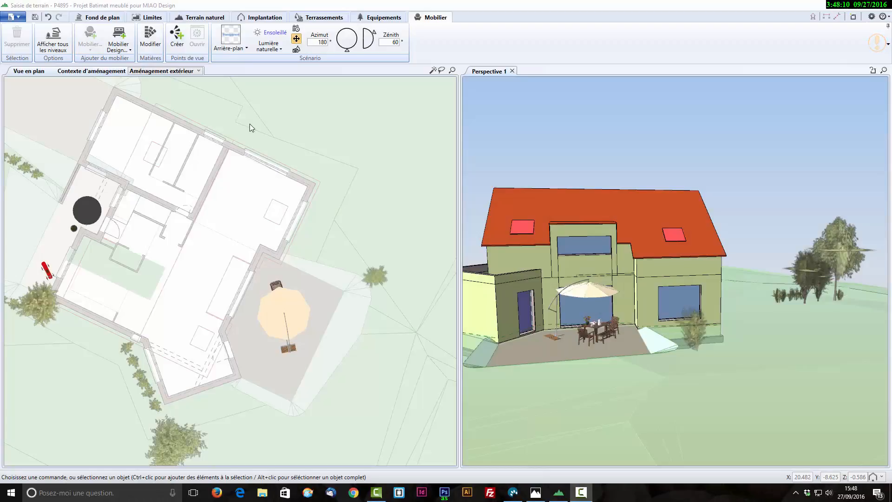
# - Insert the voiture - 006 from Extérieur > Véhicules on the driveway in front of the garage door
pyautogui.moveTo(786, 392); pyautogui.dragTo(475, 409, button='right')
pyautogui.moveTo(841, 354); pyautogui.dragTo(664, 338, button='right')
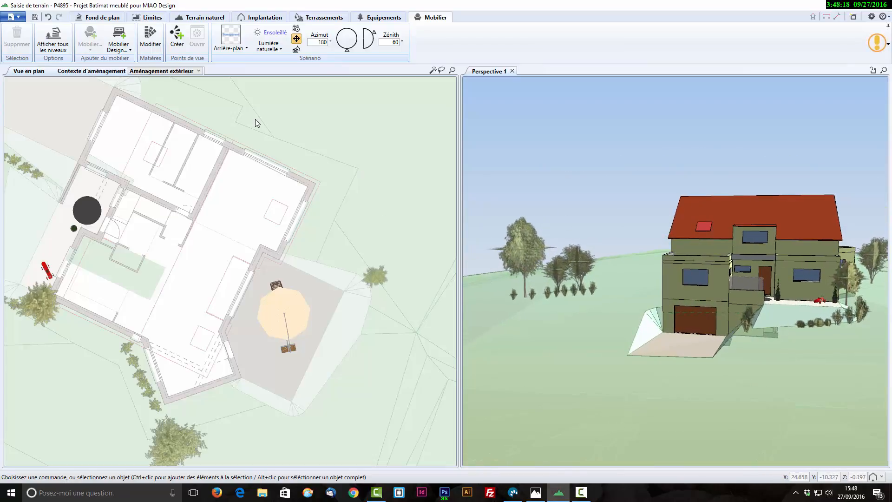
pyautogui.click(117, 44)
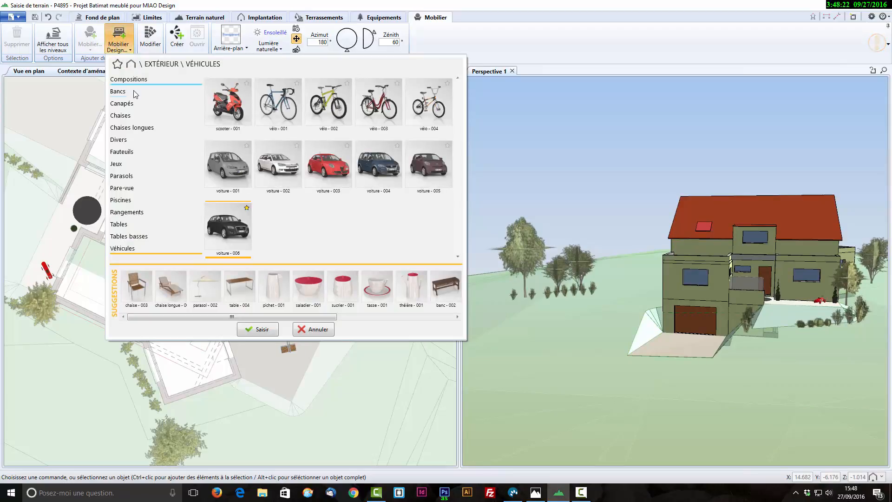
pyautogui.click(234, 234)
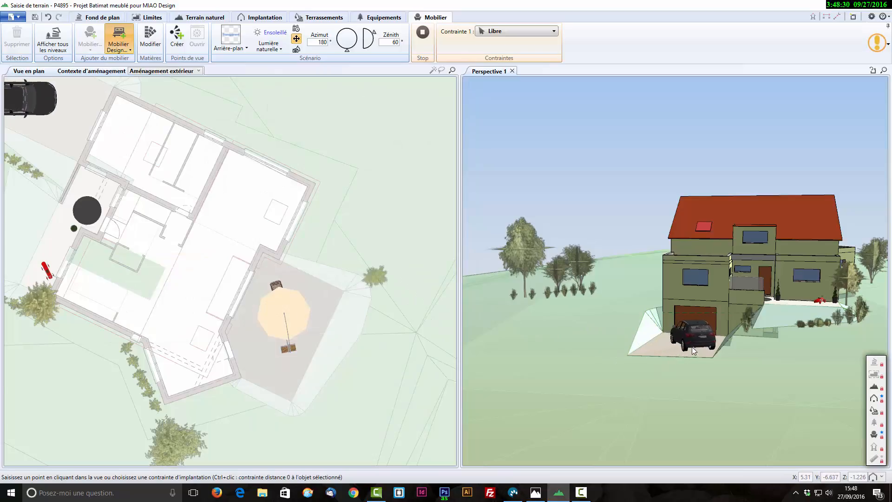
pyautogui.click(686, 352)
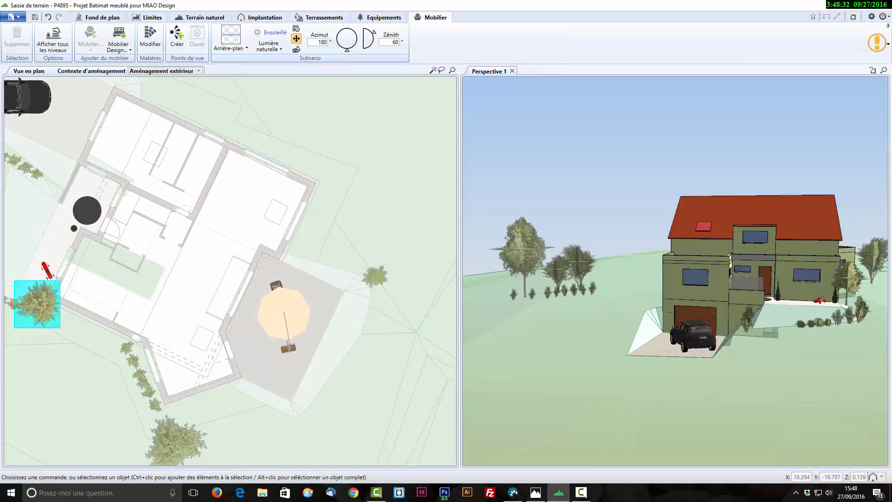
# - Rotate the car on the driveway so that it is parallel to the driveway's edges and faces the garage
pyautogui.scroll(2, 207, 253)
pyautogui.scroll(-3, 207, 253)
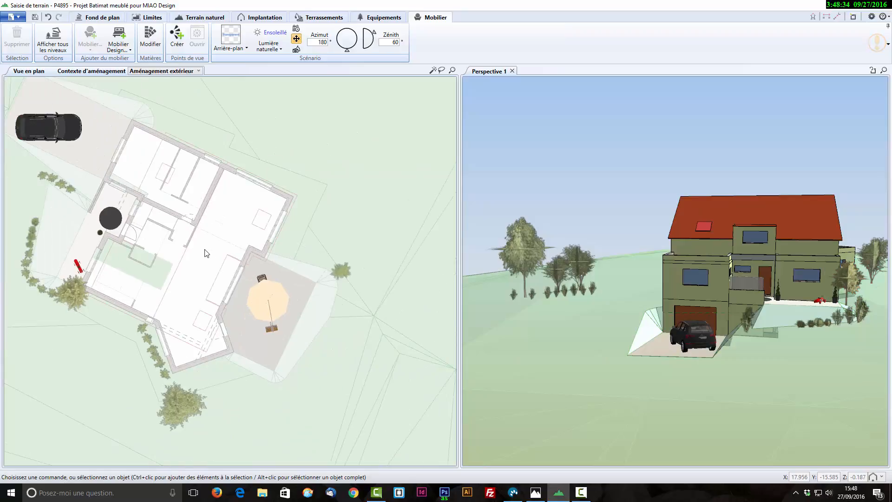
pyautogui.click(57, 122)
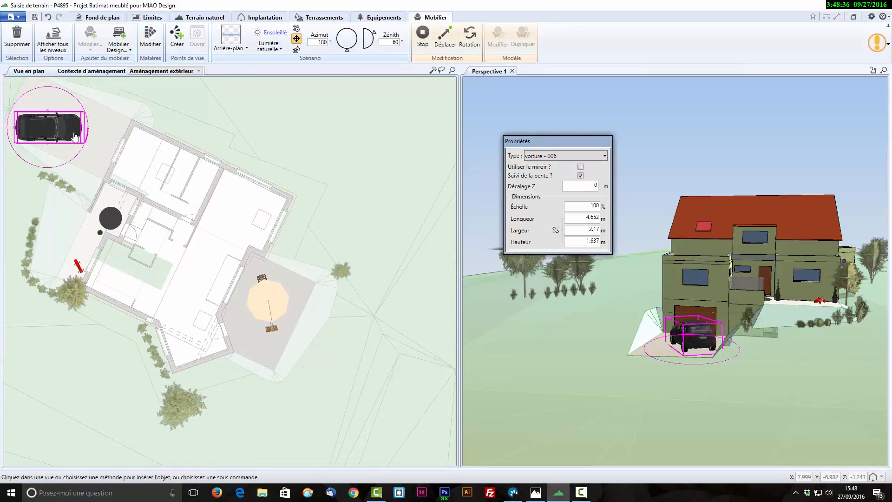
pyautogui.moveTo(86, 141); pyautogui.dragTo(79, 159)
pyautogui.click(389, 209)
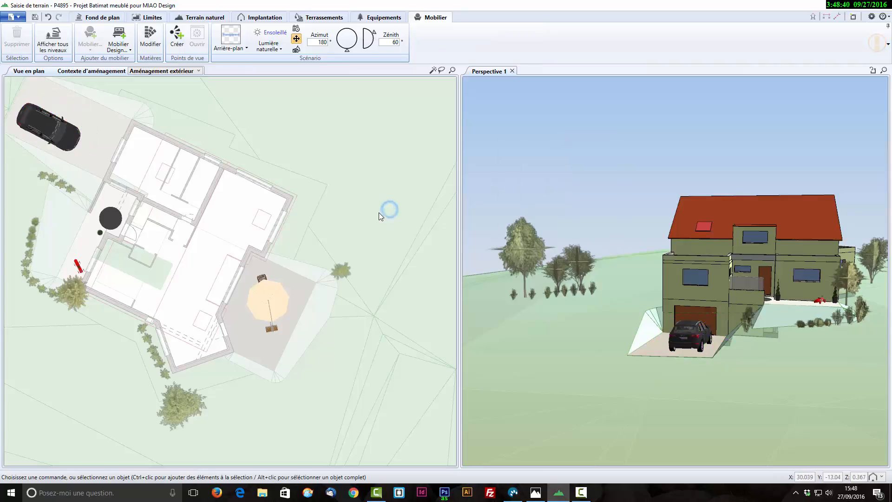
pyautogui.moveTo(764, 384); pyautogui.dragTo(649, 375, button='right')
pyautogui.moveTo(705, 395); pyautogui.dragTo(755, 391, button='right')
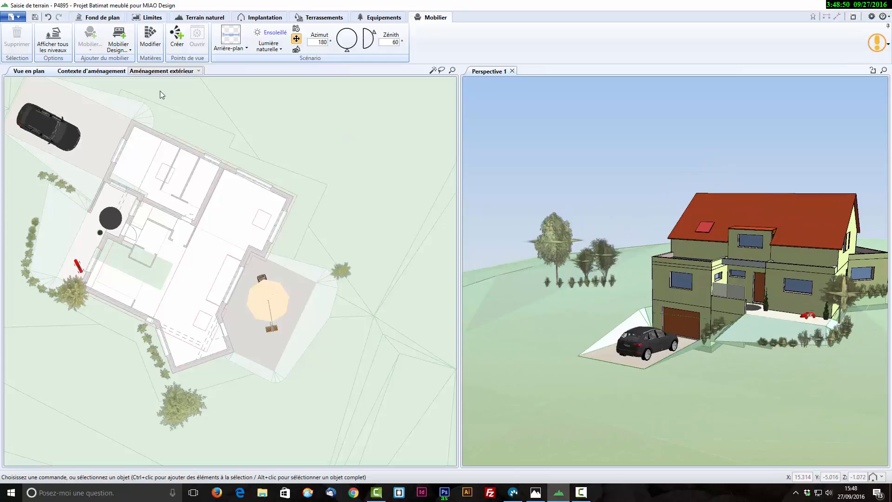
# - Switch the furnishing context from the exterior to Niveau 0 and the Salon room, and frame that room in both the plan and perspective views
pyautogui.click(179, 71)
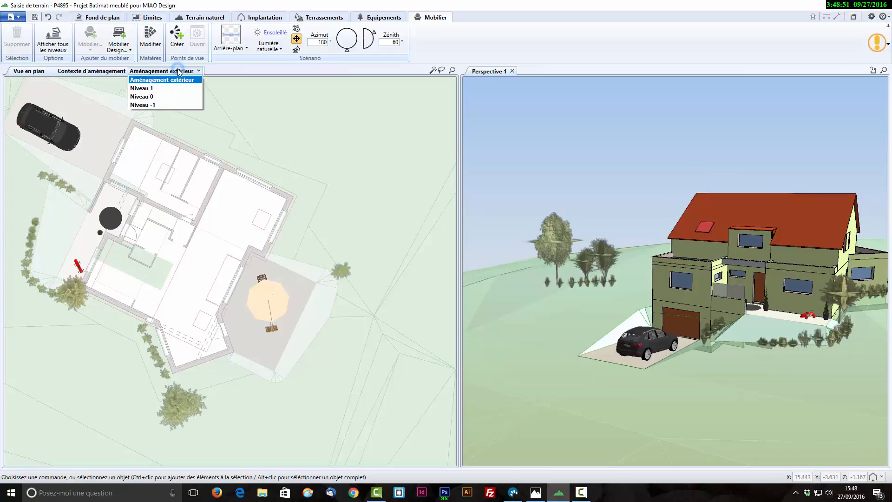
pyautogui.click(177, 97)
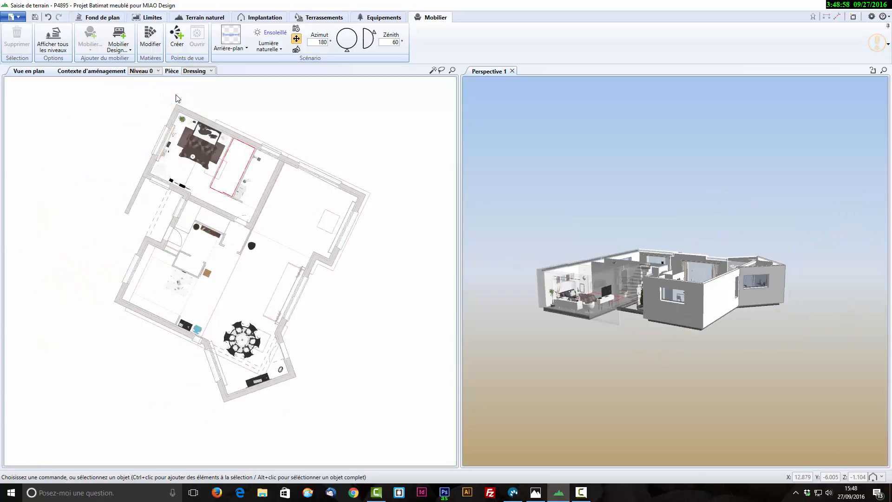
pyautogui.click(211, 71)
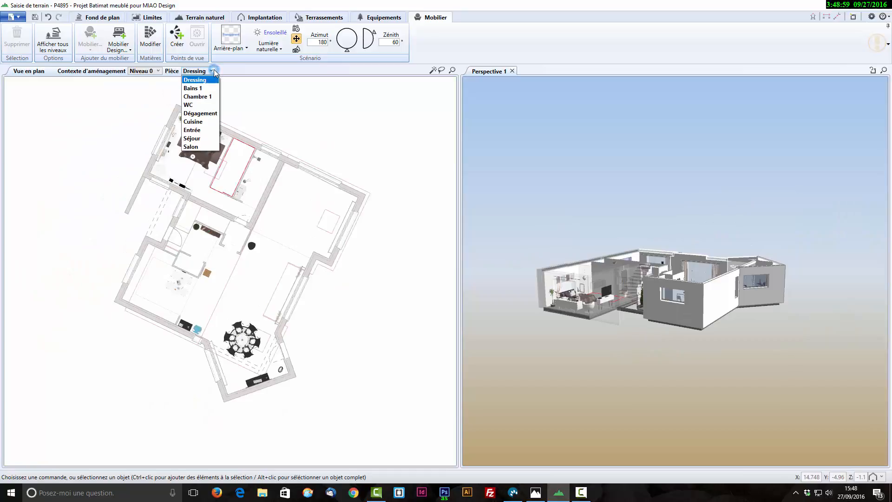
pyautogui.click(200, 147)
pyautogui.scroll(2, 360, 260)
pyautogui.scroll(1, 360, 261)
pyautogui.moveTo(363, 242); pyautogui.dragTo(394, 336, button='middle')
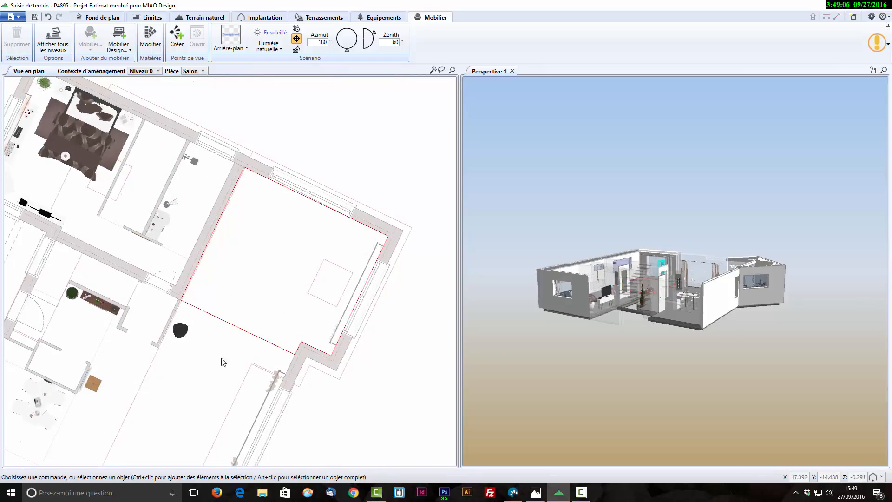
pyautogui.scroll(1, 393, 349)
pyautogui.moveTo(305, 318); pyautogui.dragTo(312, 332, button='middle')
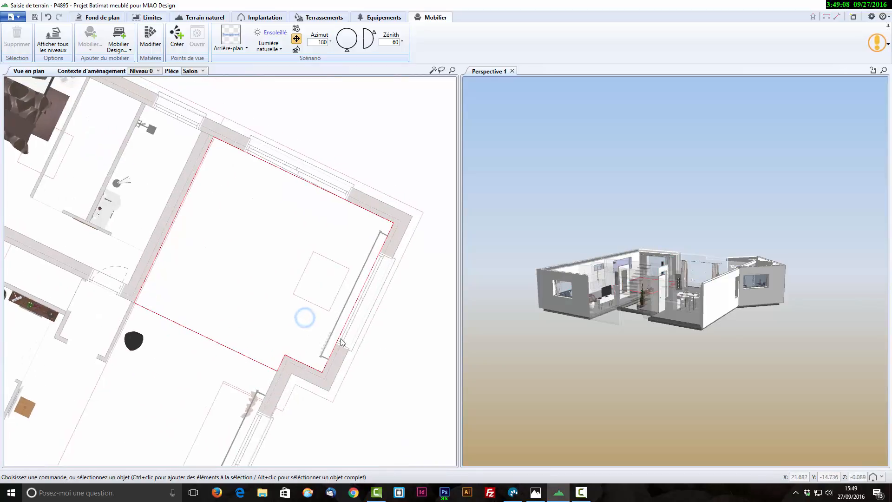
pyautogui.moveTo(708, 368); pyautogui.dragTo(588, 370)
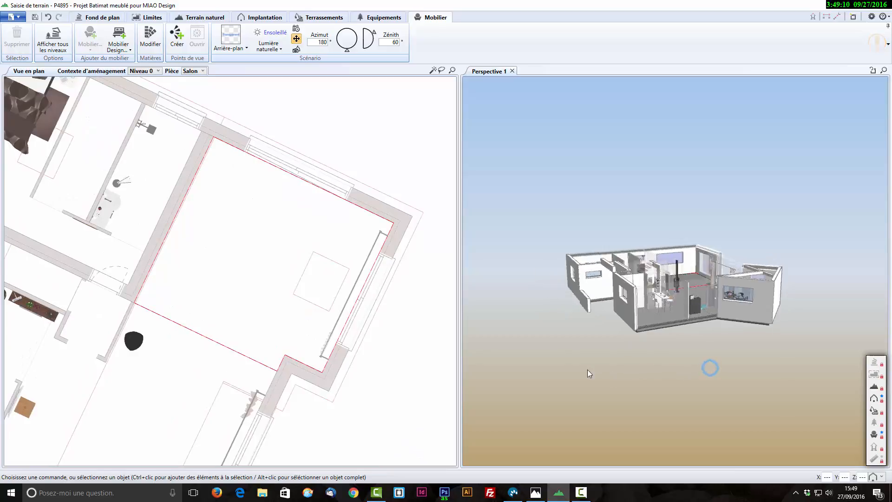
pyautogui.moveTo(812, 356); pyautogui.dragTo(654, 358)
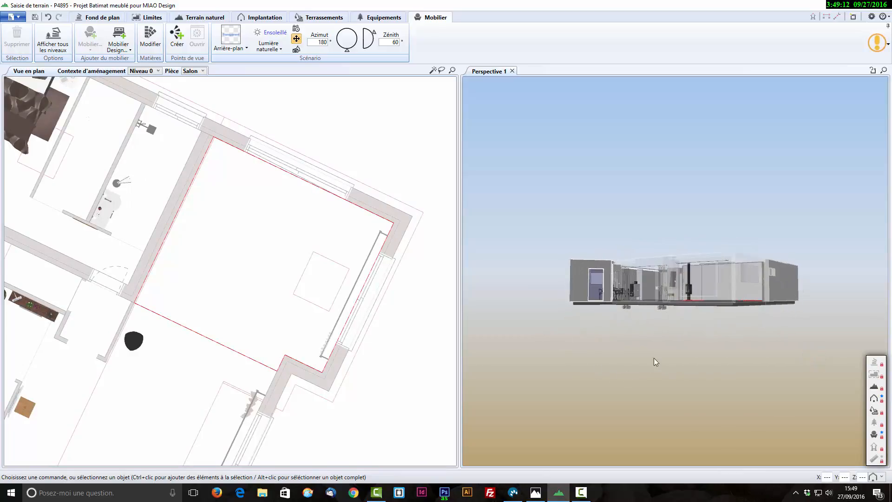
pyautogui.scroll(4, 677, 365)
pyautogui.moveTo(695, 394); pyautogui.dragTo(634, 375)
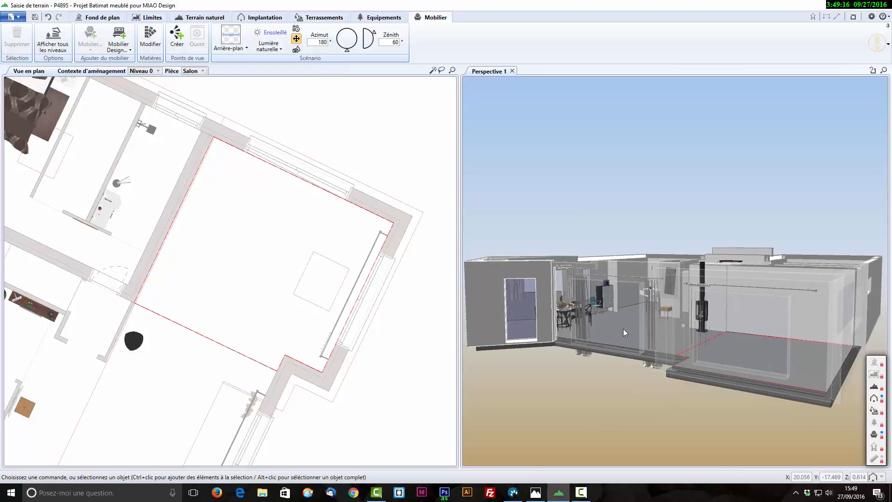
pyautogui.moveTo(628, 331); pyautogui.dragTo(528, 313)
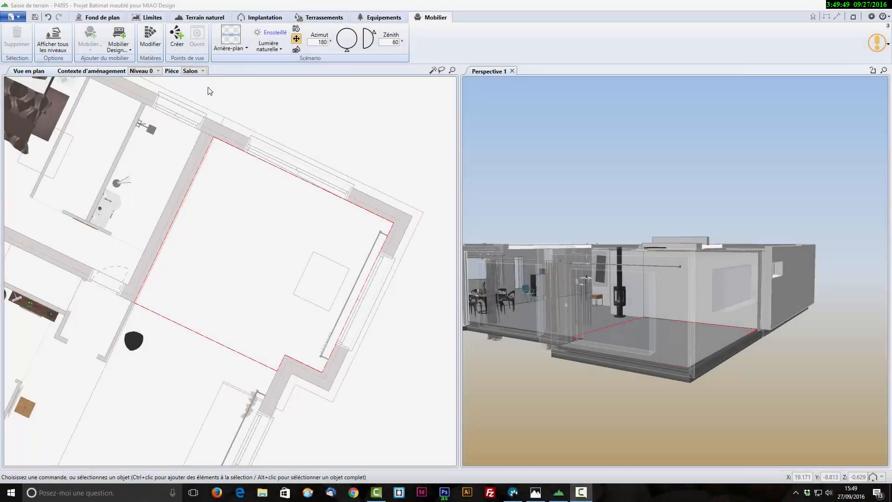
# - Open the Pièce à vivre > Compositions category of the design furniture library
pyautogui.click(118, 42)
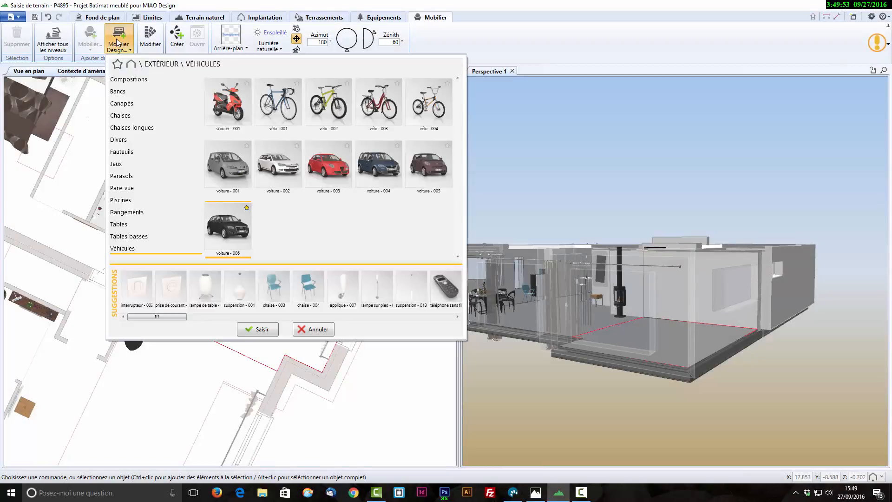
pyautogui.click(131, 63)
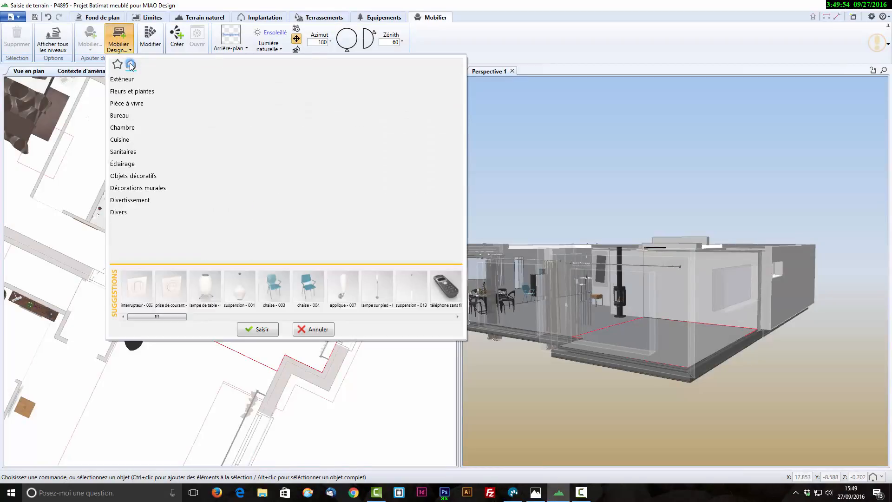
pyautogui.click(132, 104)
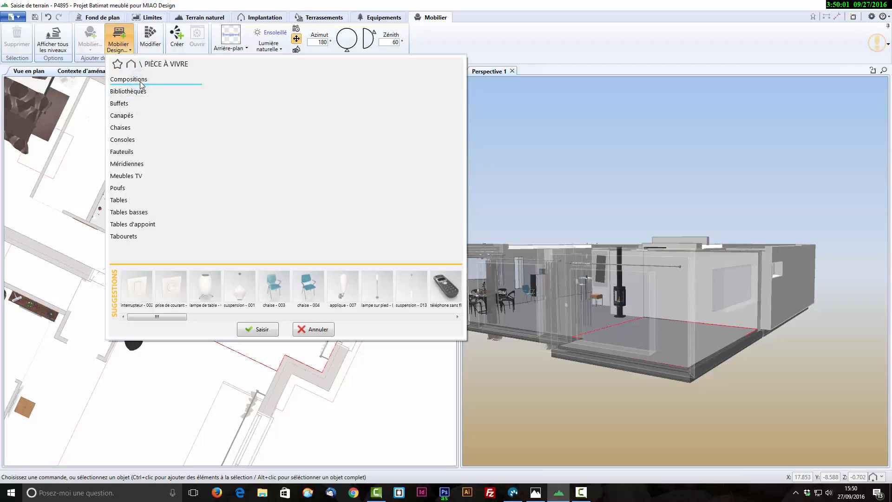
pyautogui.click(138, 80)
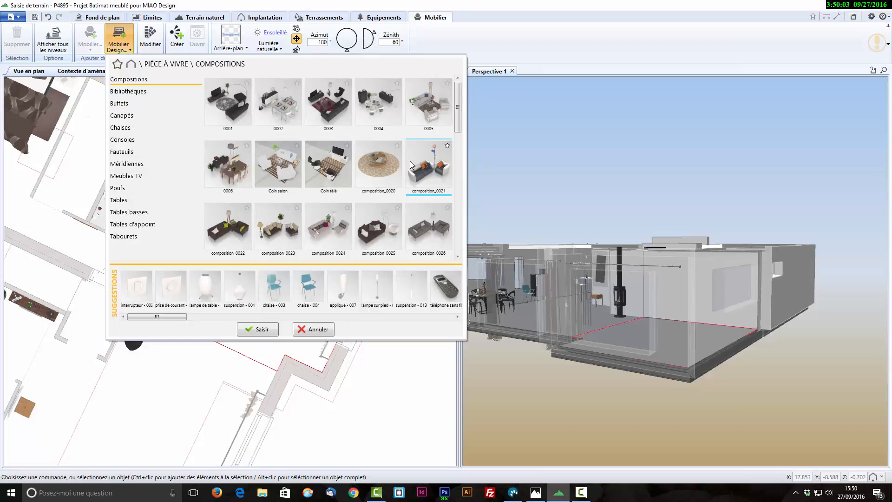
# - Examine the available living-room compositions for a furniture group suited to the Salon
pyautogui.moveTo(376, 177)
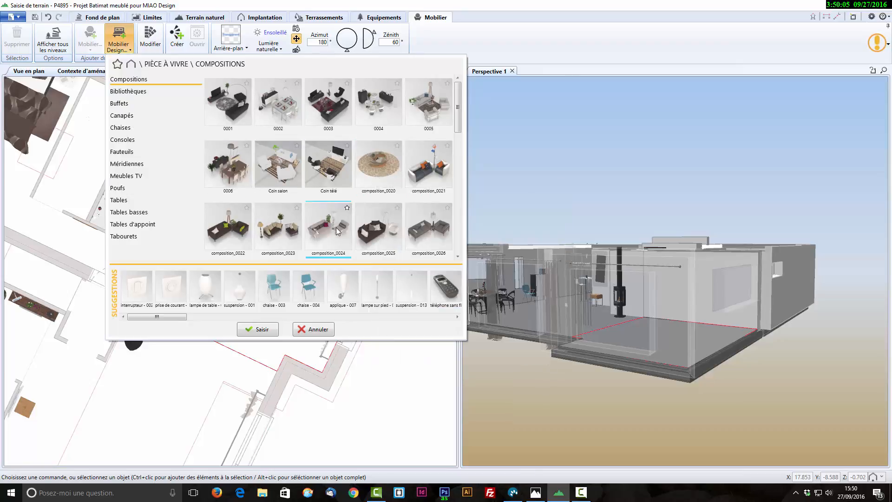
pyautogui.scroll(-1, 338, 232)
pyautogui.moveTo(338, 231)
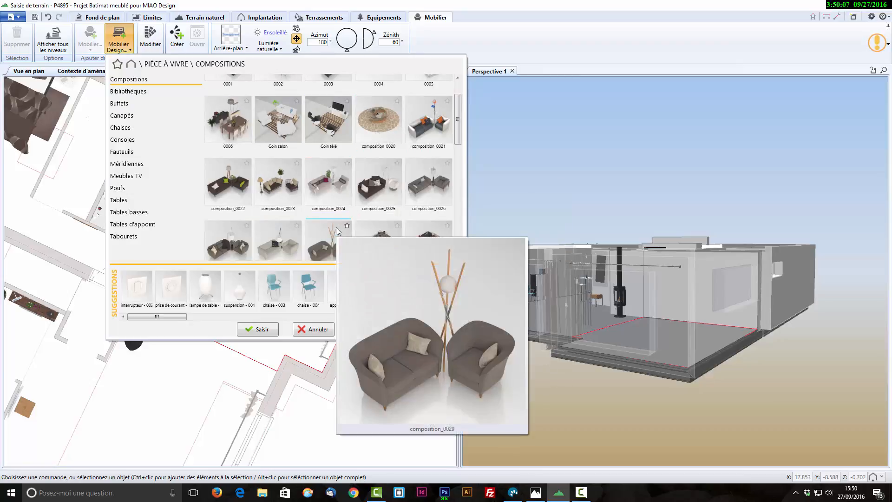
pyautogui.scroll(-1, 337, 232)
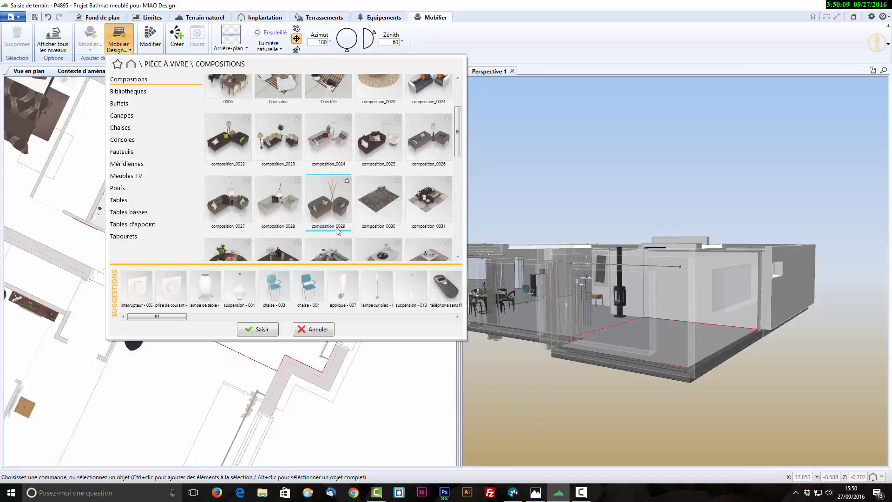
pyautogui.scroll(-1, 338, 231)
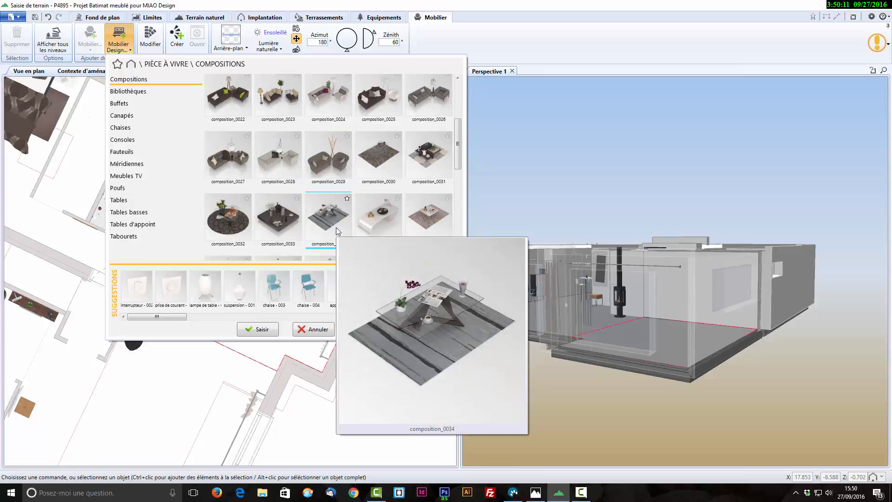
pyautogui.scroll(-1, 336, 227)
pyautogui.scroll(-1, 336, 228)
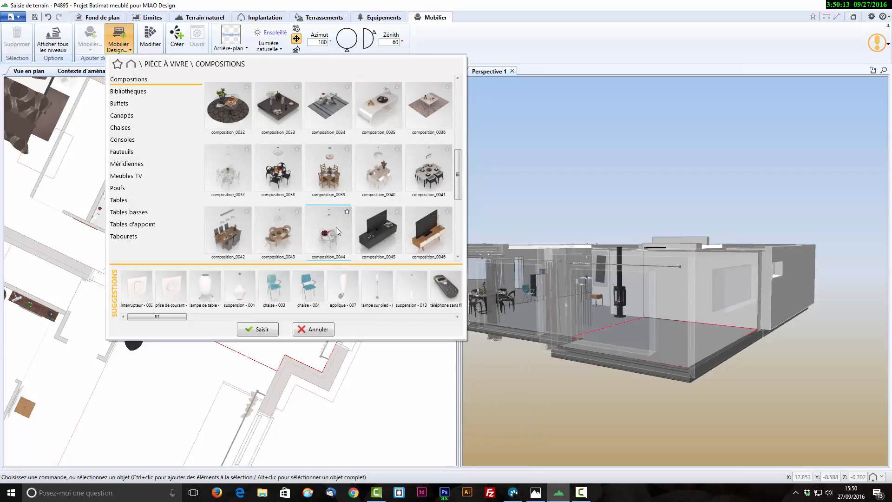
pyautogui.scroll(2, 337, 228)
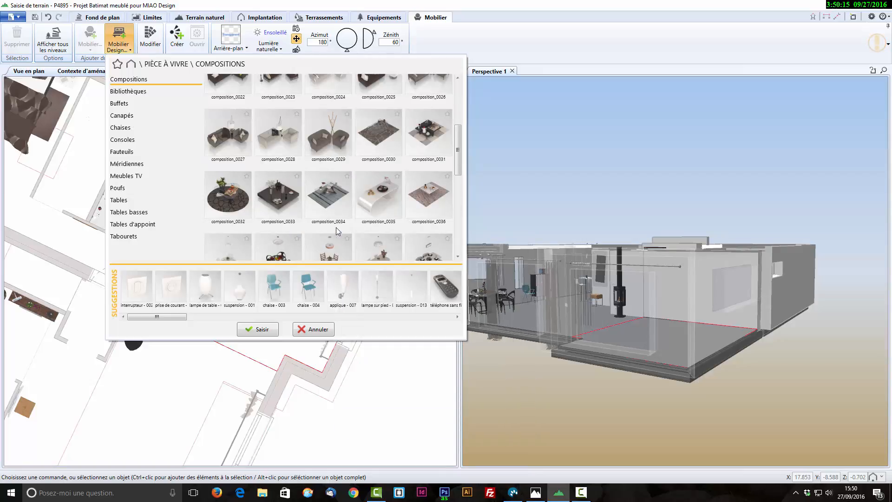
pyautogui.scroll(3, 336, 227)
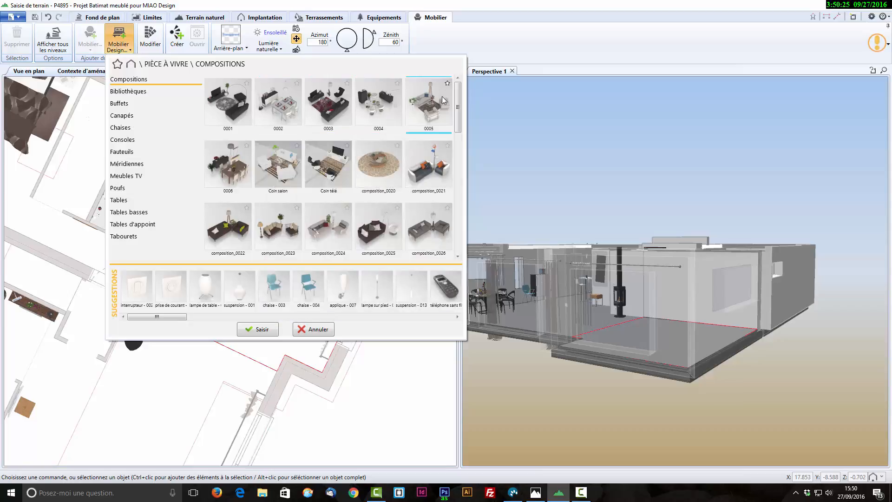
# - Insert composition 0005 from Pièce à vivre > Compositions in the Salon, near the middle of the room
pyautogui.moveTo(431, 108)
pyautogui.click(427, 127)
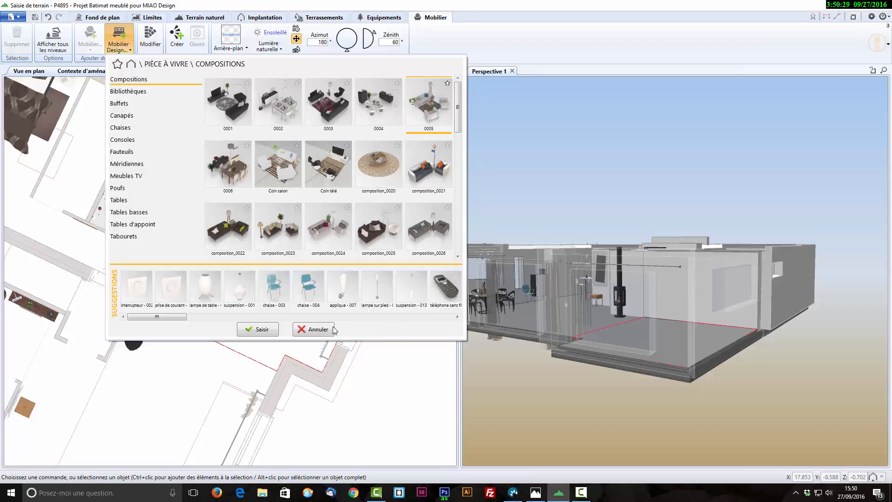
pyautogui.click(328, 343)
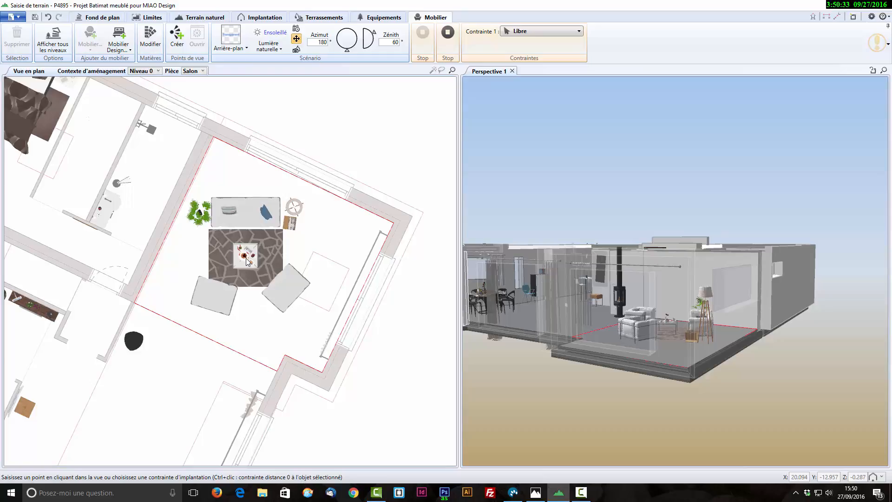
pyautogui.click(247, 261)
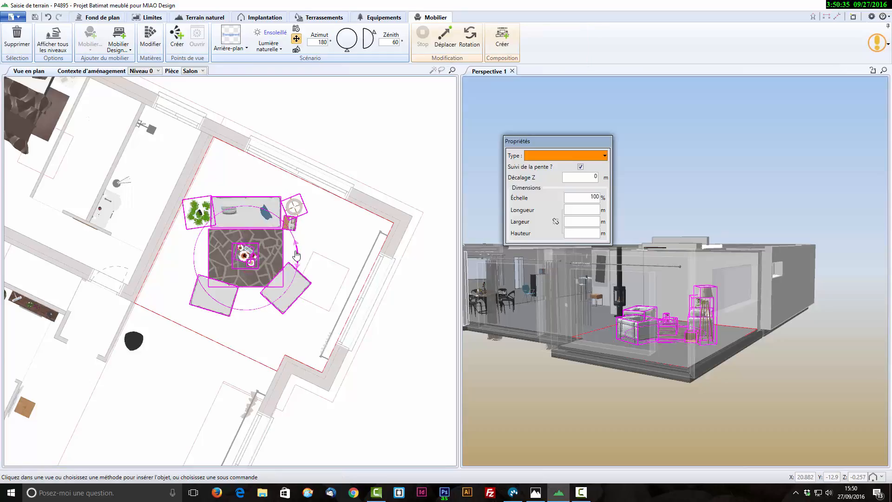
# - Rotate the whole composition so the sofa backs onto the wall shared with the bathroom, and shift it toward that wall
pyautogui.moveTo(298, 255); pyautogui.dragTo(267, 190)
pyautogui.moveTo(245, 259); pyautogui.dragTo(234, 243)
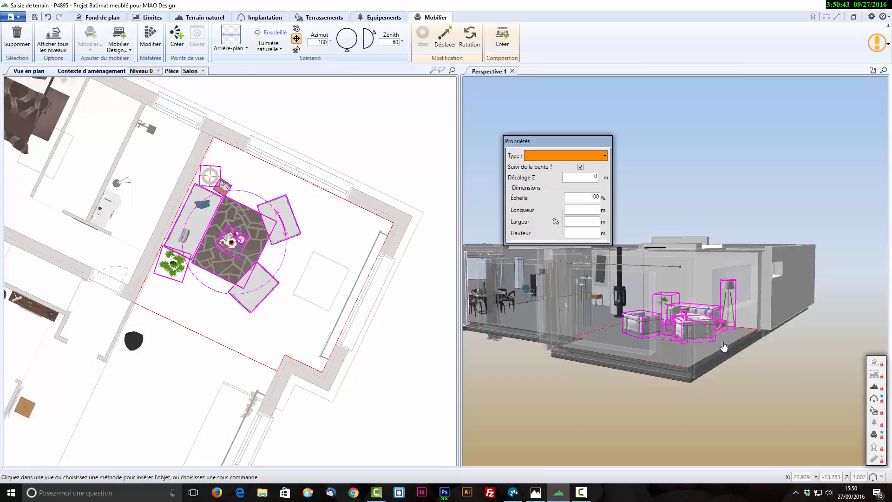
pyautogui.click(694, 354)
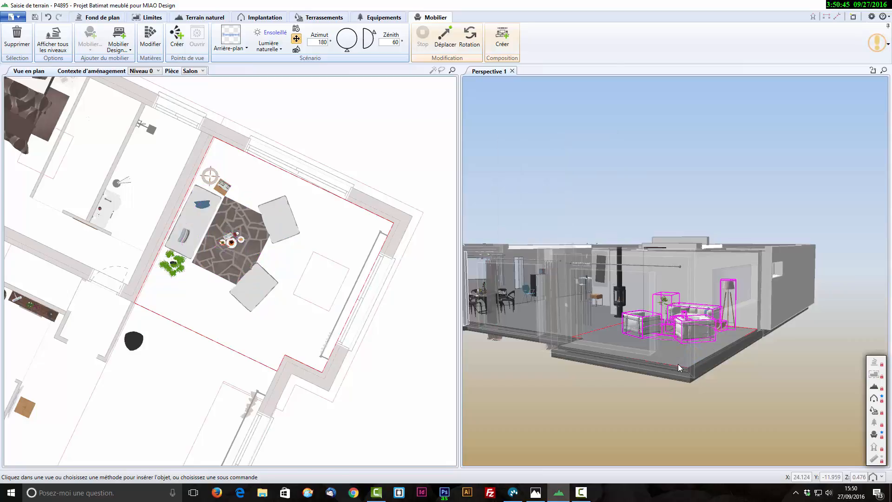
pyautogui.moveTo(700, 355); pyautogui.dragTo(646, 362)
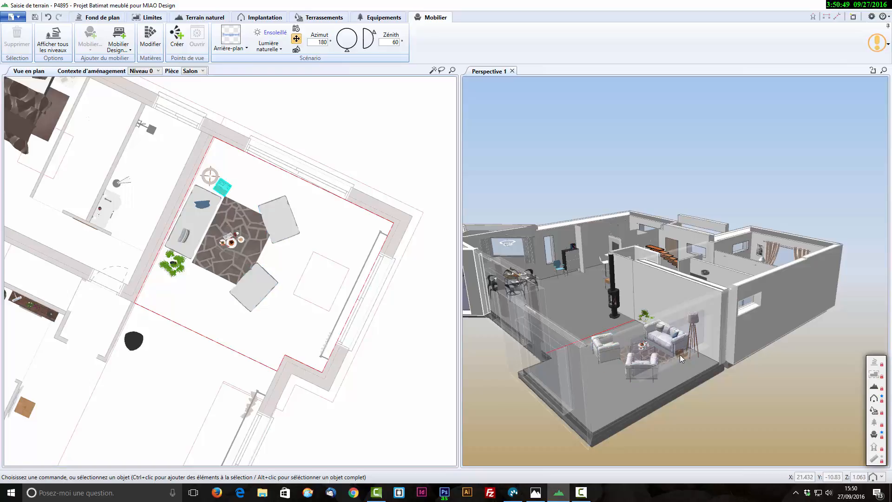
# - Move both fauteuil - 003 armchairs outward so that they stand clear of the rug, facing the sofa
pyautogui.click(277, 224)
pyautogui.moveTo(277, 224); pyautogui.dragTo(305, 232)
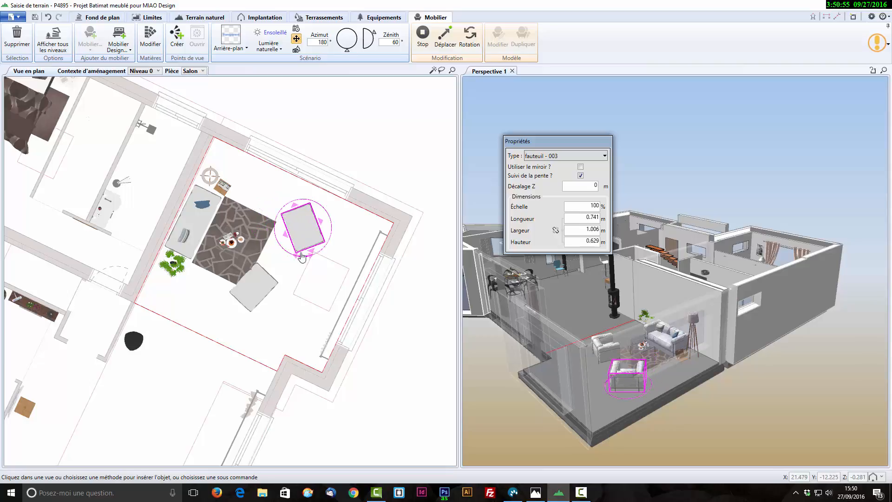
pyautogui.click(260, 287)
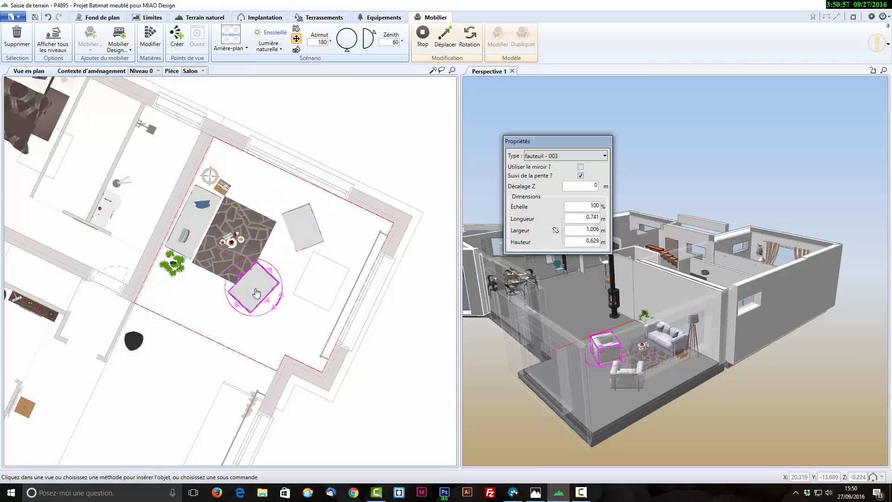
pyautogui.moveTo(256, 292); pyautogui.dragTo(270, 309)
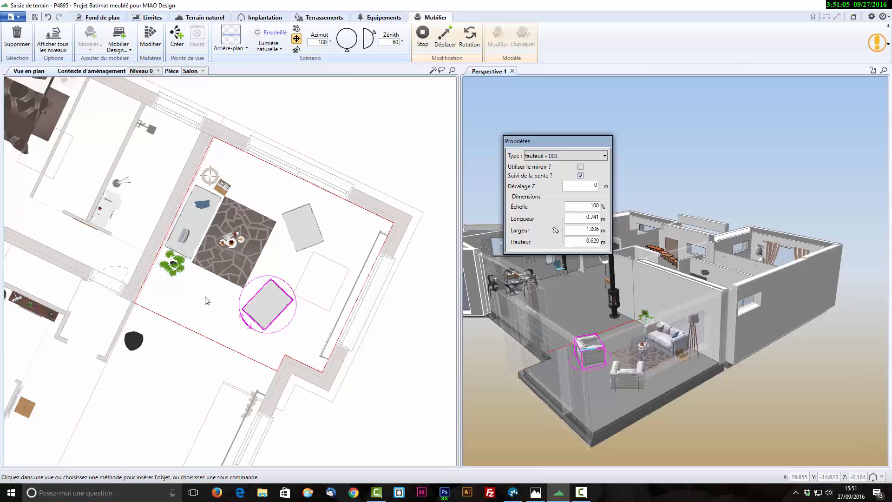
# - Scale the grande plante - 010 beside the sofa to 200% and shift it slightly away from the sofa
pyautogui.click(181, 275)
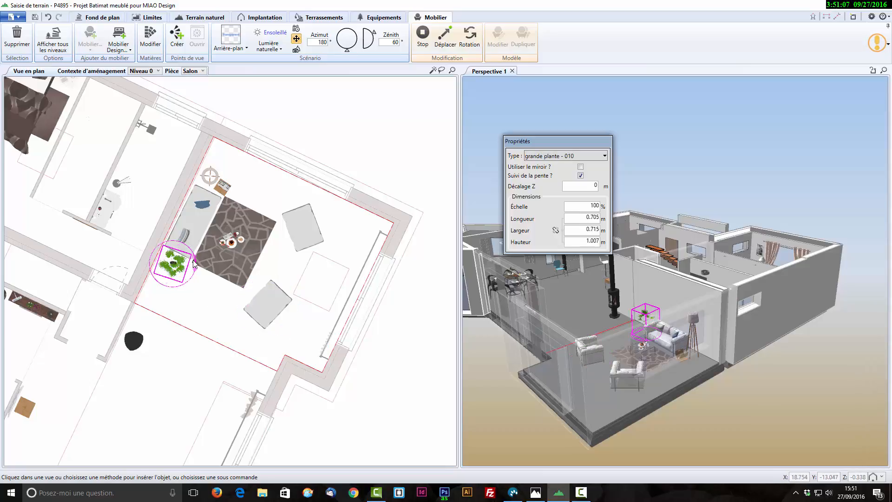
pyautogui.doubleClick(600, 205)
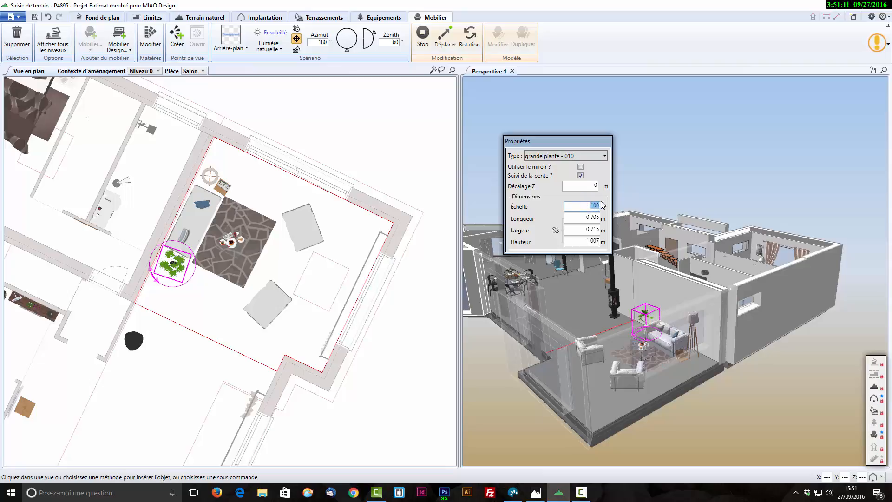
pyautogui.write('3')
pyautogui.press('Tab')
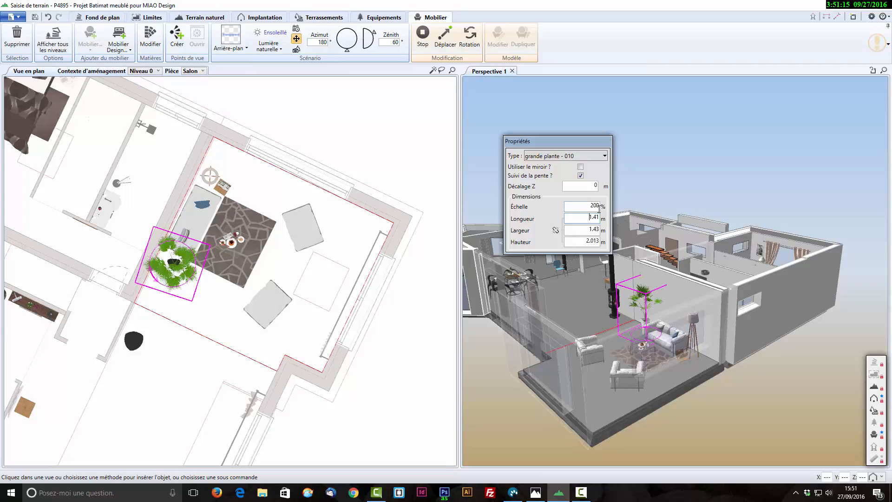
pyautogui.moveTo(178, 264); pyautogui.dragTo(179, 271)
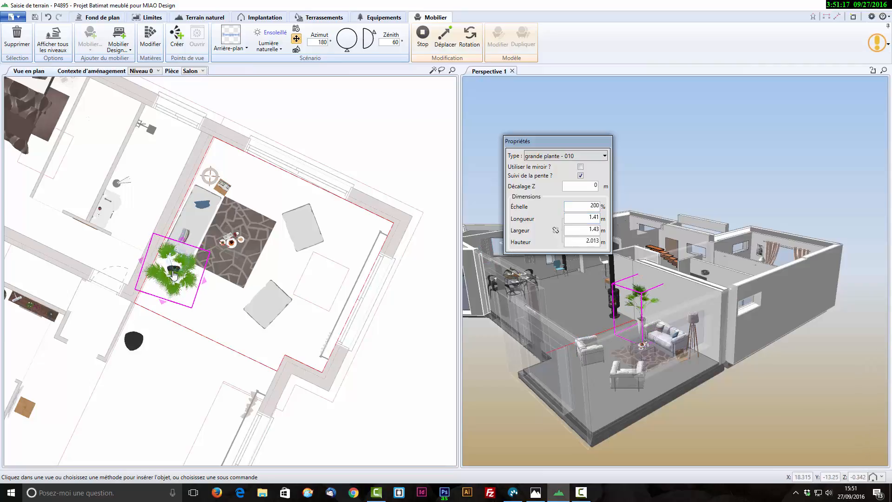
# - Move the lampe sur pied - 014 closer to the room corner and open its Puissance d'éclairage value for editing
pyautogui.click(211, 178)
pyautogui.moveTo(211, 180); pyautogui.dragTo(220, 170)
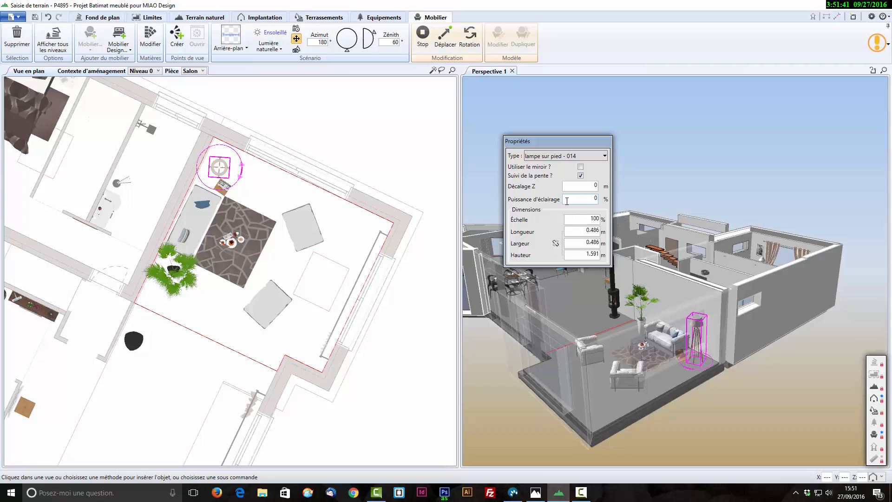
pyautogui.doubleClick(596, 198)
pyautogui.doubleClick(591, 201)
pyautogui.click(415, 181)
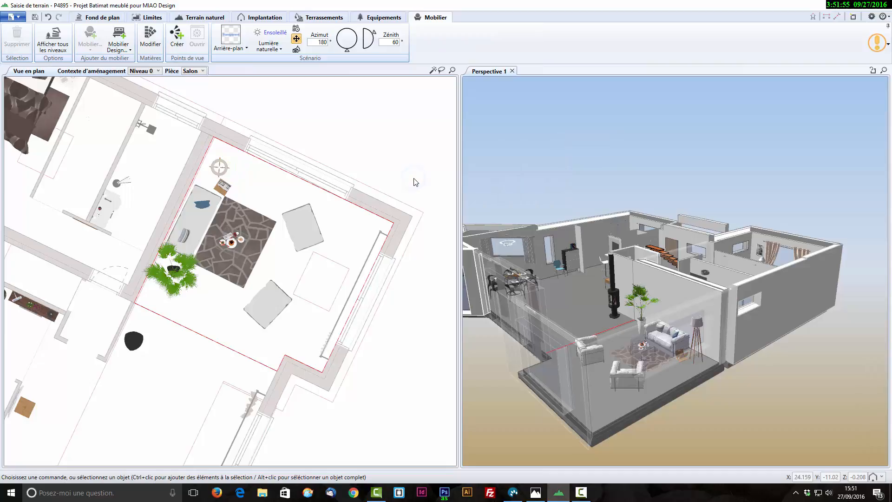
# - Insert tableau - 001 from Décorations murales > Tableaux on the wall above the sofa
pyautogui.moveTo(521, 379); pyautogui.dragTo(630, 320, button='middle')
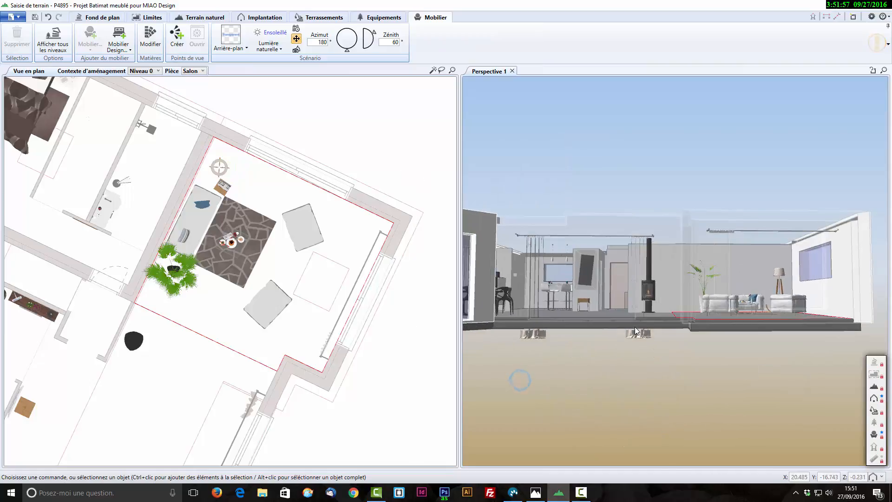
pyautogui.moveTo(589, 296); pyautogui.dragTo(461, 329, button='middle')
pyautogui.scroll(3, 627, 349)
pyautogui.click(652, 357)
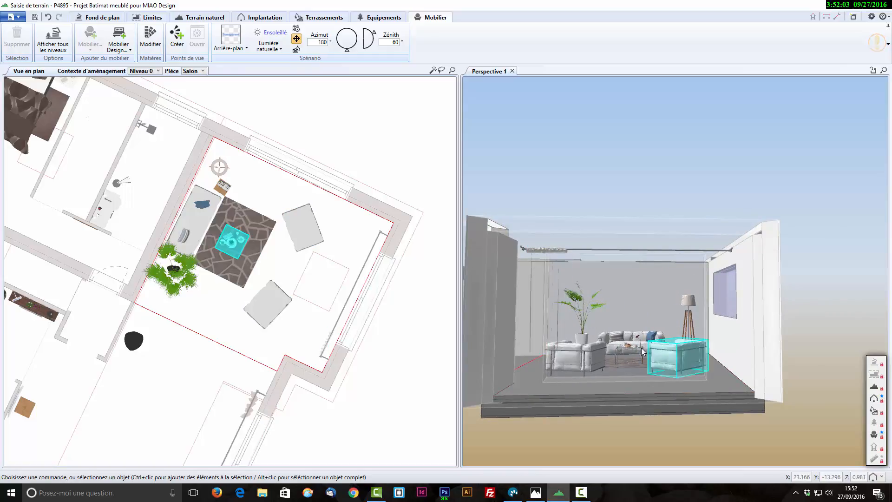
pyautogui.click(124, 43)
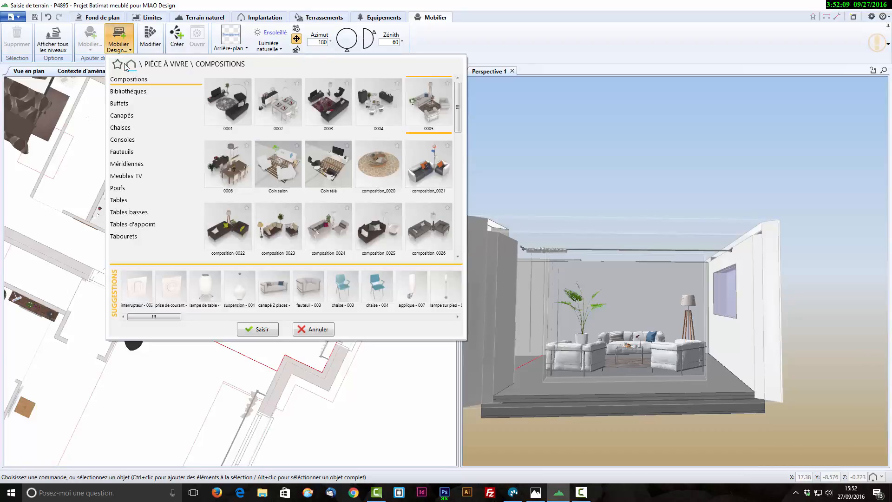
pyautogui.click(130, 65)
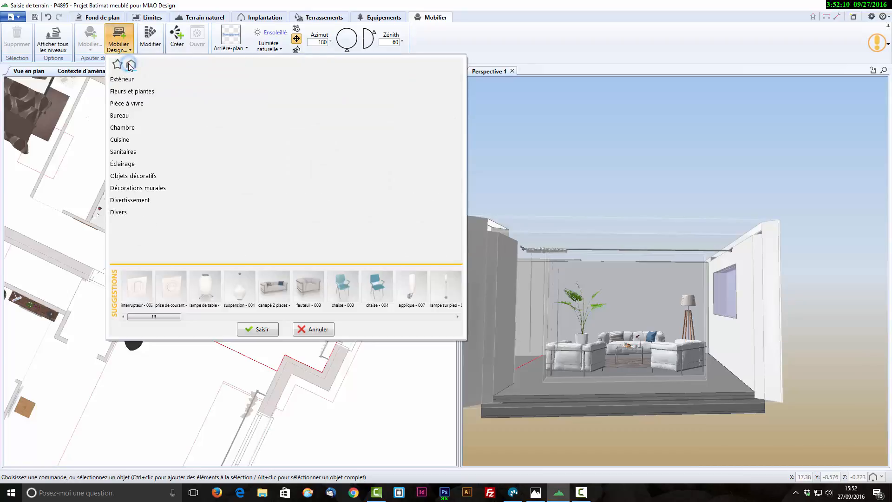
pyautogui.click(142, 188)
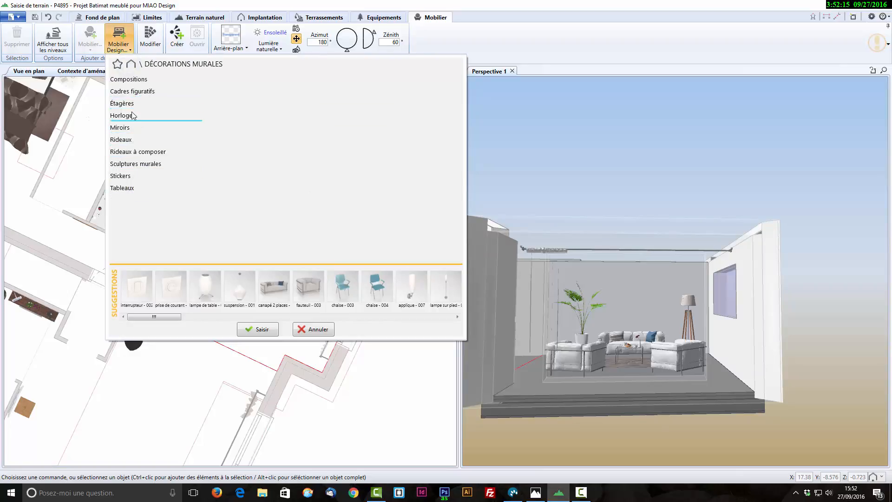
pyautogui.click(130, 152)
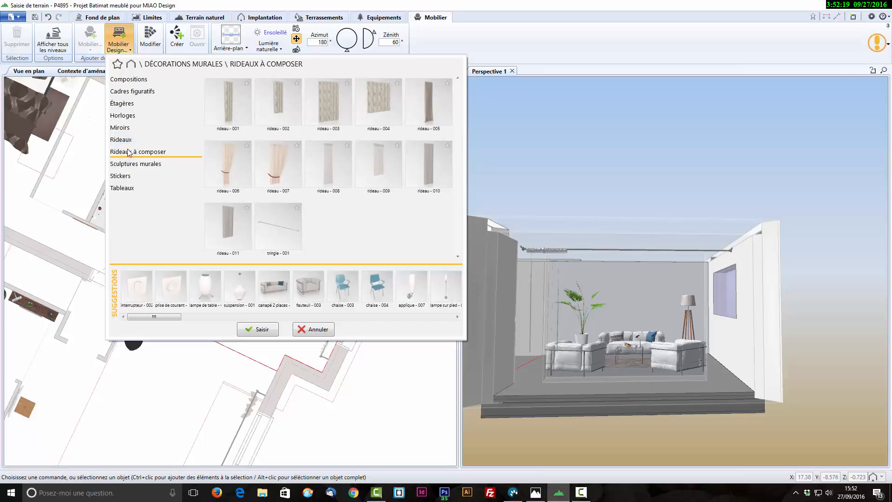
pyautogui.click(127, 189)
pyautogui.click(223, 167)
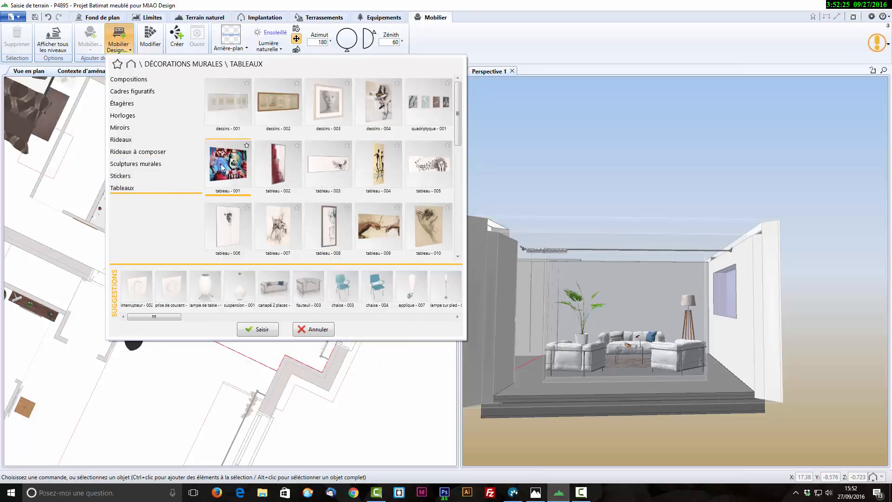
pyautogui.doubleClick(222, 166)
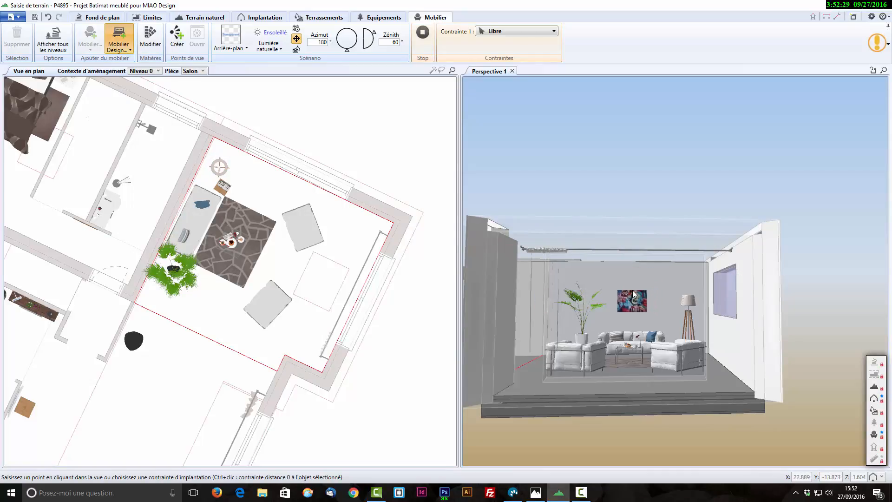
pyautogui.click(633, 293)
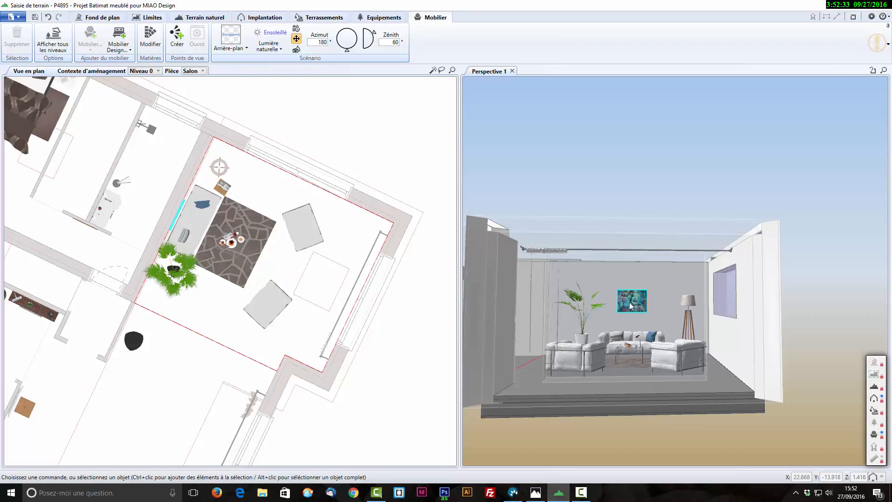
# - Scale tableau - 001 above the sofa to 150% and move it slightly higher on the wall
pyautogui.click(630, 305)
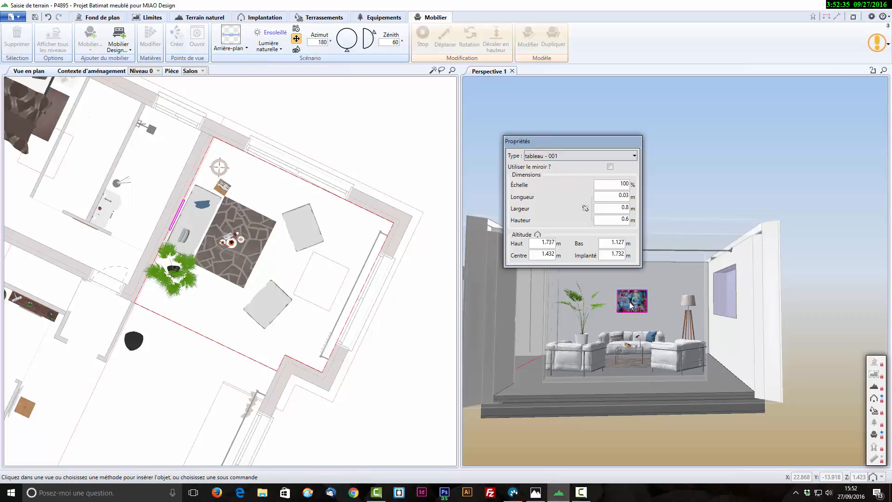
pyautogui.doubleClick(623, 184)
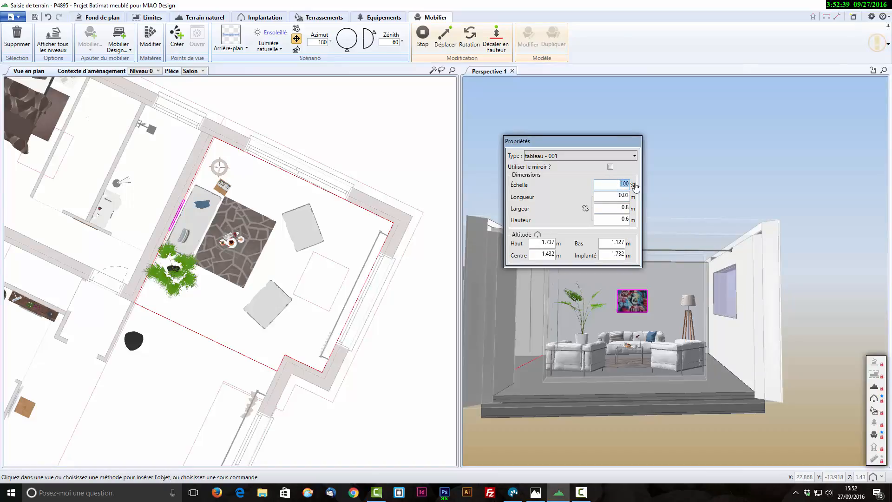
pyautogui.write('1')
pyautogui.press('Tab')
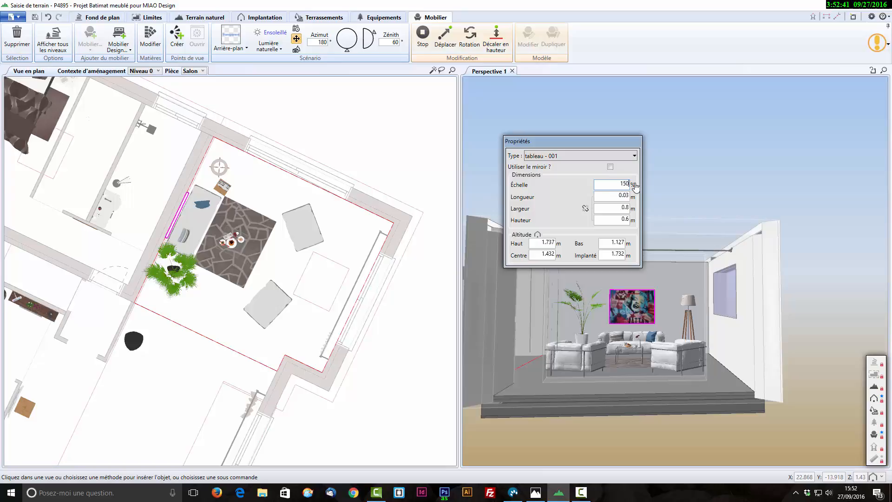
pyautogui.moveTo(644, 307); pyautogui.dragTo(633, 289)
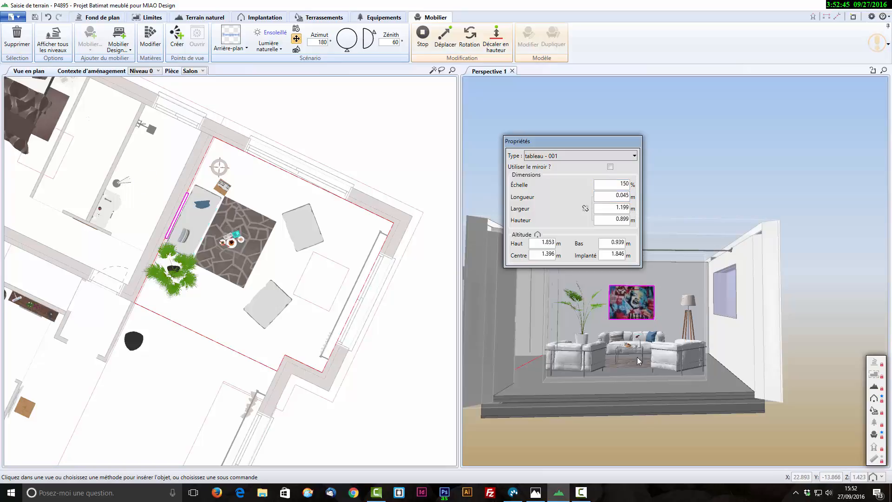
pyautogui.click(626, 393)
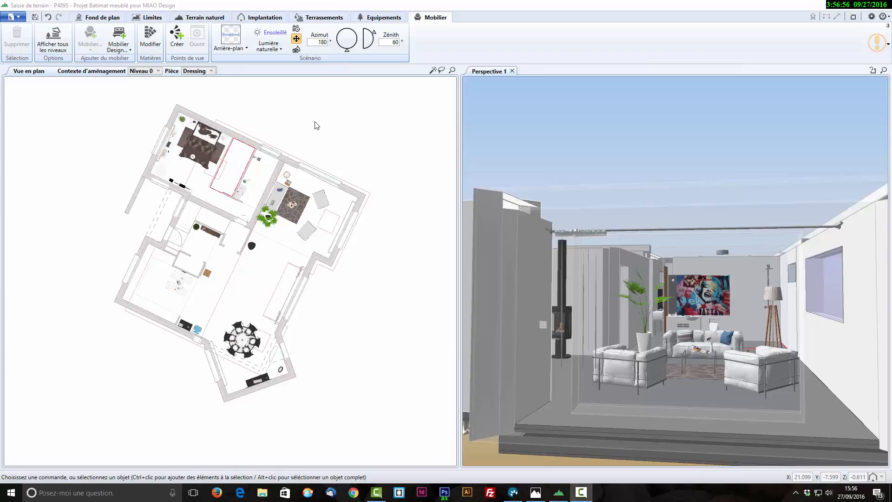
# - Switch the layout context to Aménagement extérieur and show the house's garage side with the parked car in the perspective view
pyautogui.click(153, 72)
pyautogui.click(156, 80)
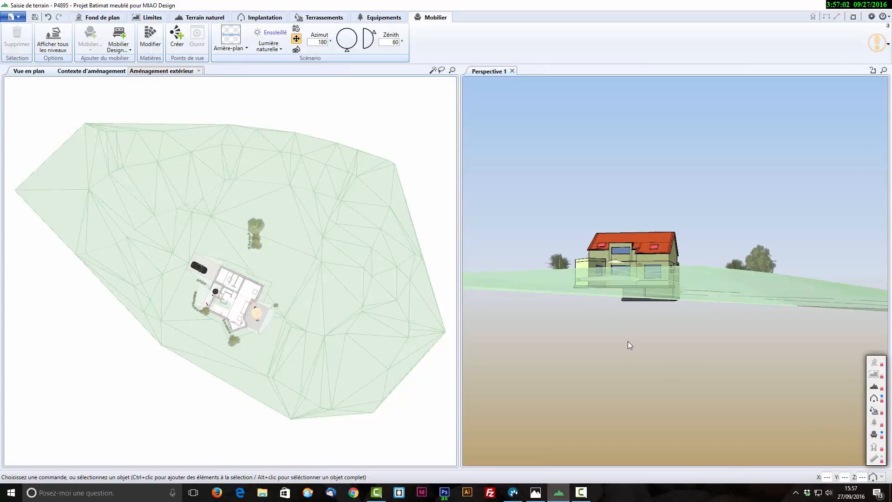
pyautogui.moveTo(769, 344)
pyautogui.mouseDown()
pyautogui.moveTo(591, 358)
pyautogui.moveTo(518, 347)
pyautogui.mouseUp()
pyautogui.moveTo(757, 325); pyautogui.dragTo(689, 320)
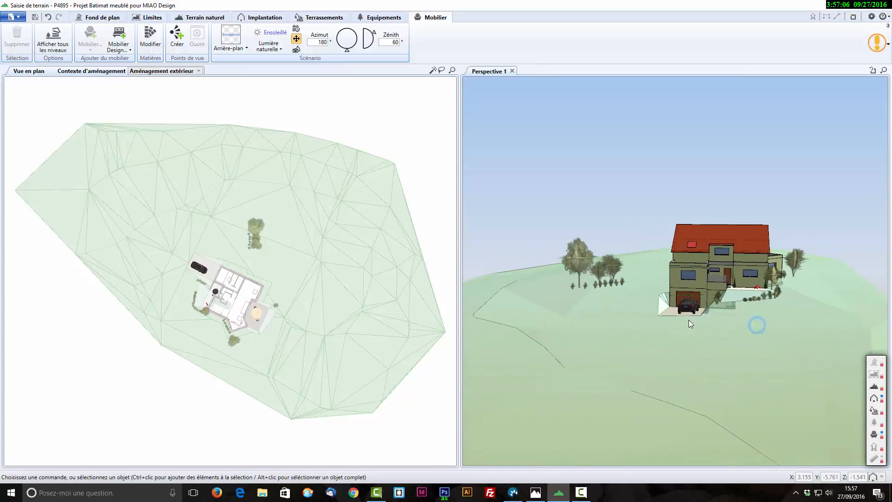
pyautogui.scroll(2, 704, 343)
pyautogui.moveTo(715, 387); pyautogui.dragTo(684, 374)
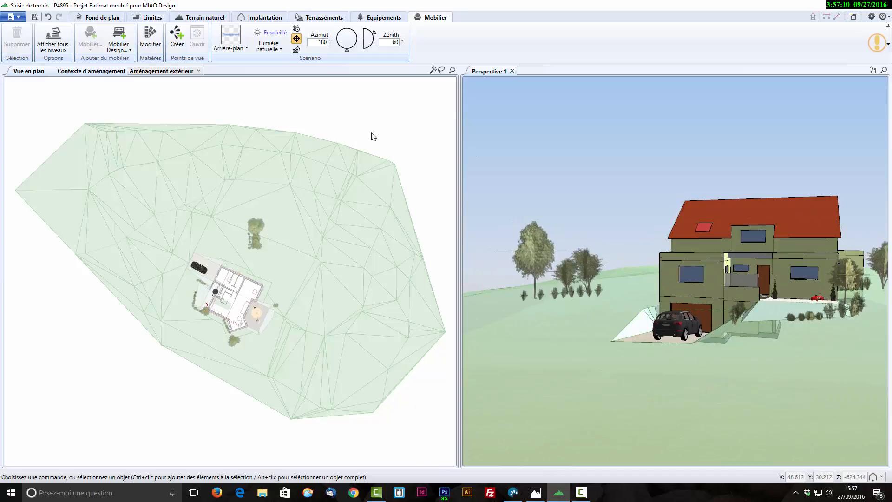
# - Review the available background images without choosing one and set the natural lighting to Nocturne
pyautogui.click(247, 48)
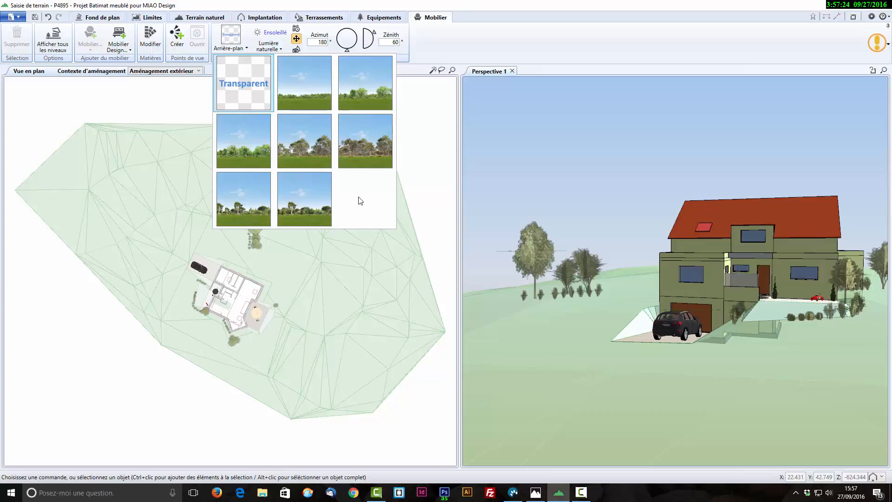
pyautogui.click(420, 150)
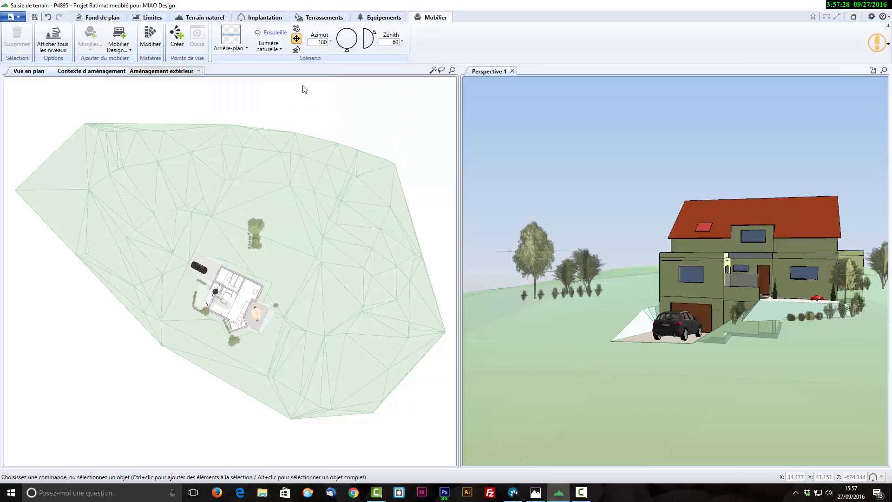
pyautogui.click(282, 49)
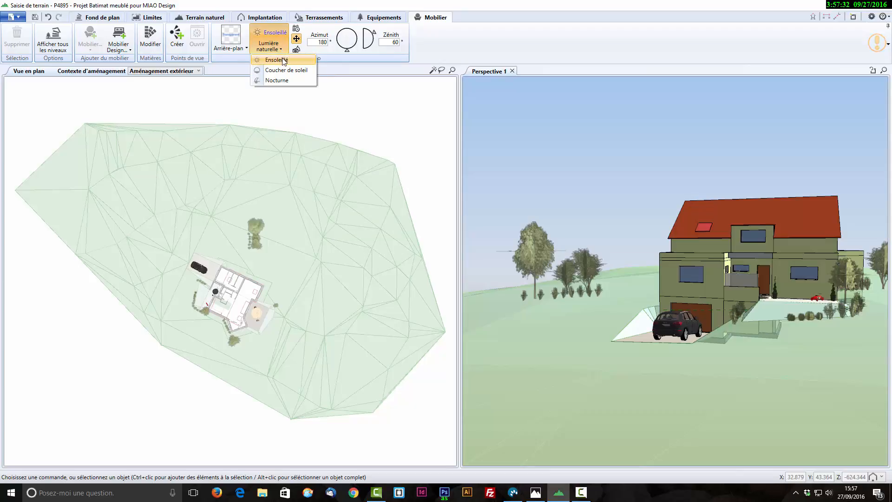
pyautogui.click(285, 82)
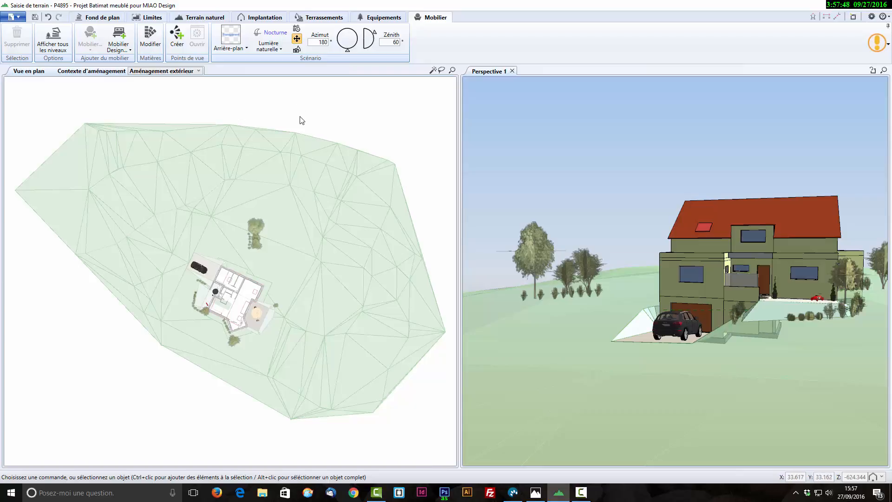
# - Try the camera-relative and free azimuth light positioning modes, and switch to positioning by location, date and time
pyautogui.click(297, 49)
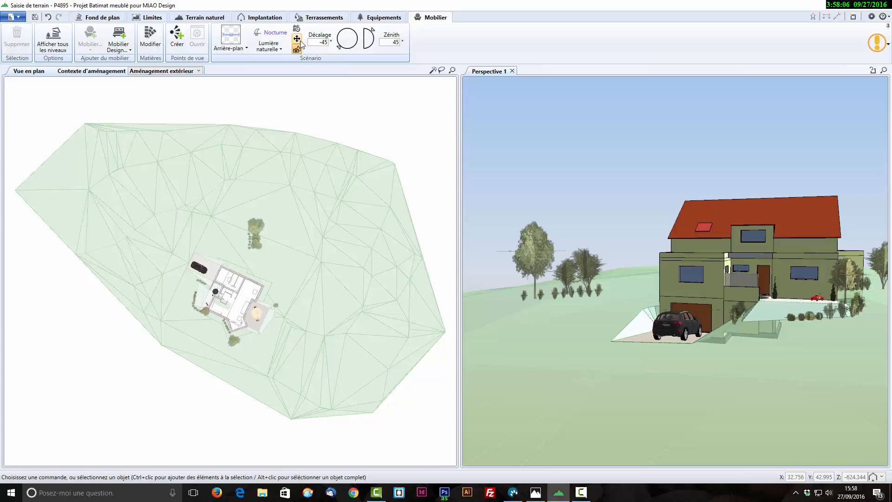
pyautogui.click(297, 39)
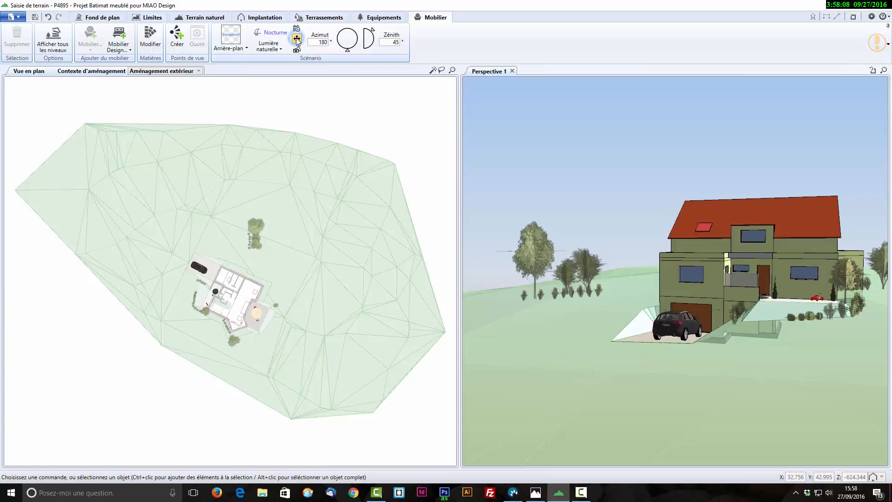
pyautogui.moveTo(349, 54)
pyautogui.mouseDown()
pyautogui.moveTo(336, 45)
pyautogui.moveTo(337, 28)
pyautogui.moveTo(361, 26)
pyautogui.moveTo(375, 55)
pyautogui.moveTo(378, 27)
pyautogui.mouseUp()
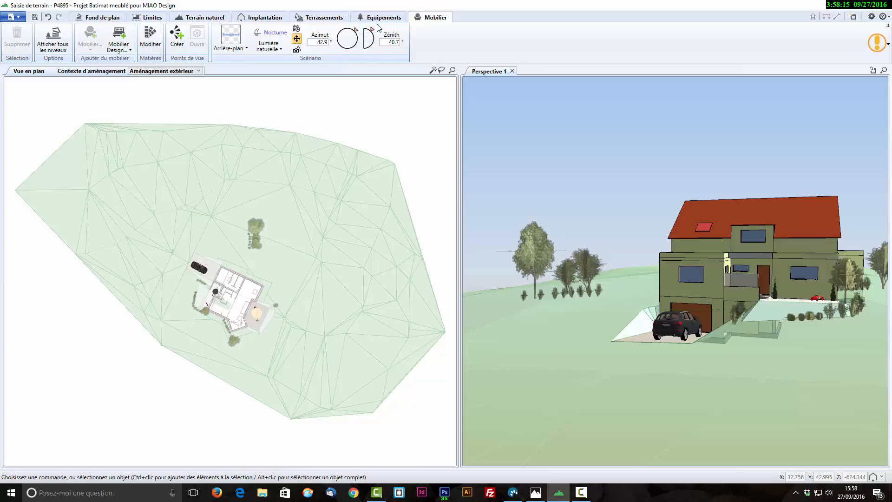
pyautogui.click(297, 30)
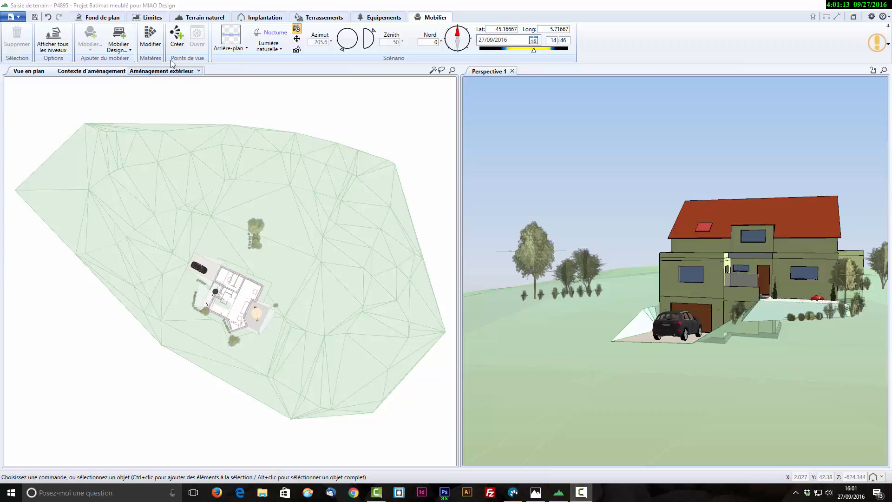
# - Create an exterior point of view and detach it as a floating window over the middle of the workspace
pyautogui.click(176, 37)
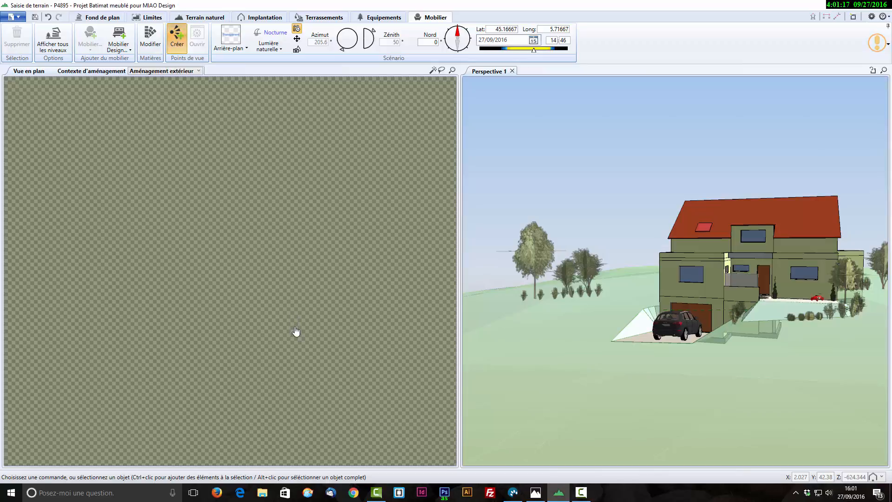
pyautogui.click(297, 331)
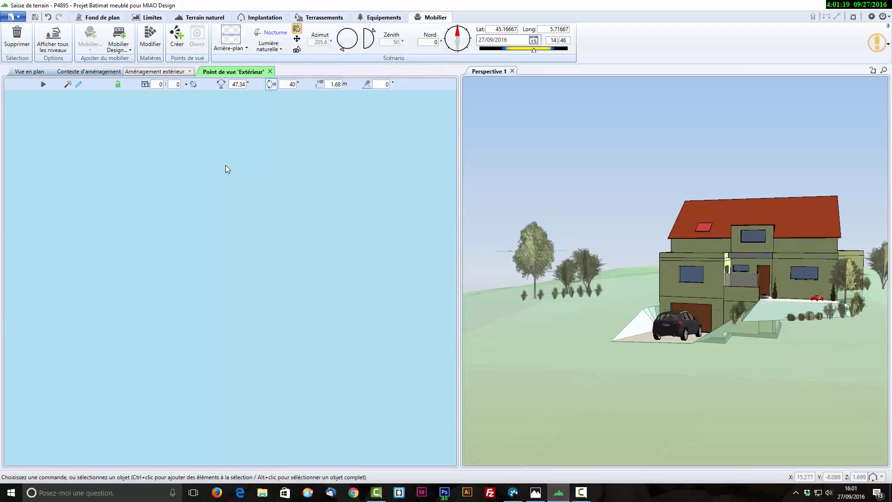
pyautogui.rightClick(235, 73)
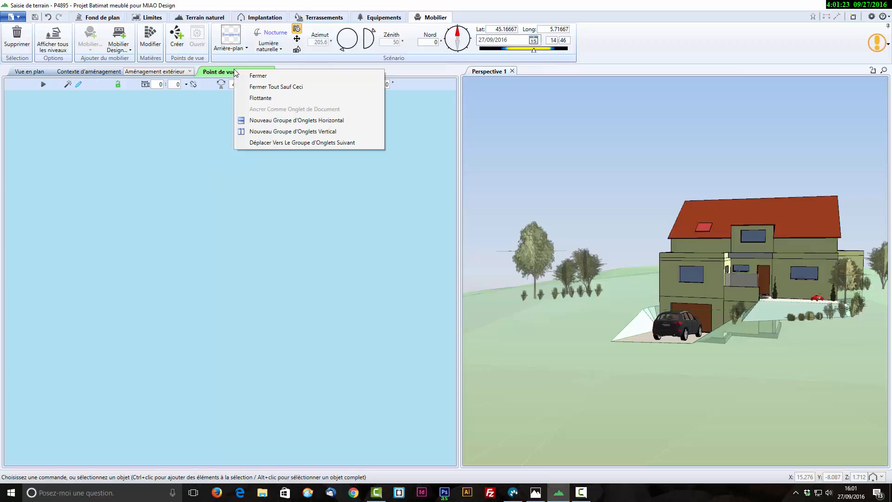
pyautogui.click(252, 100)
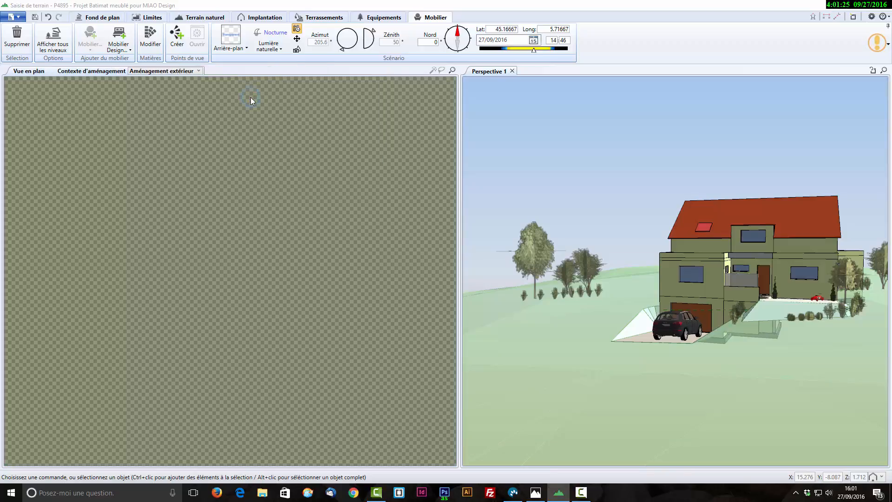
pyautogui.moveTo(194, 6); pyautogui.dragTo(410, 26)
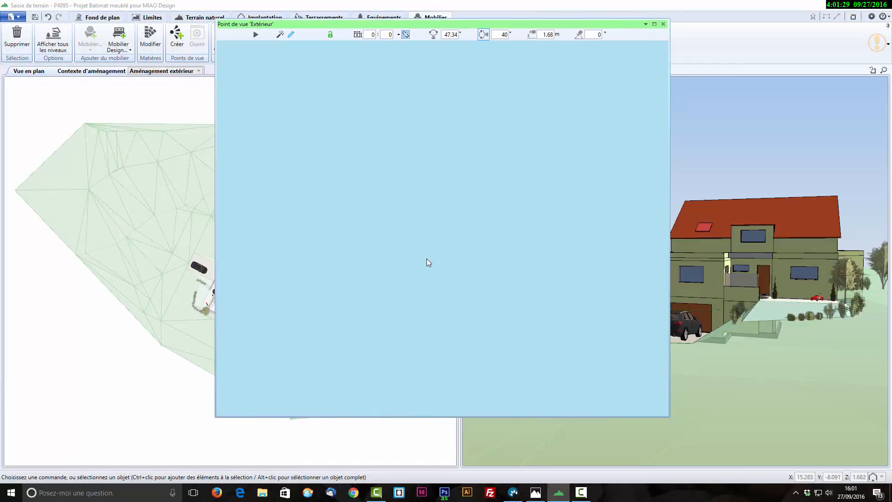
# - Frame the exterior point of view on the garage side of the house with the car, driveway and entrance in view
pyautogui.scroll(-5, 427, 260)
pyautogui.moveTo(601, 285); pyautogui.dragTo(568, 309, button='middle')
pyautogui.moveTo(587, 343); pyautogui.dragTo(330, 314, button='middle')
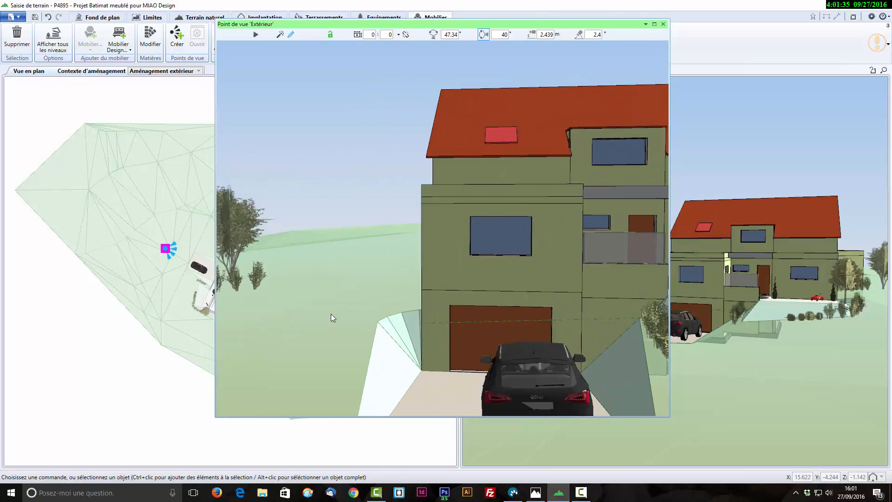
pyautogui.moveTo(615, 351); pyautogui.dragTo(597, 343, button='middle')
pyautogui.scroll(-3, 598, 344)
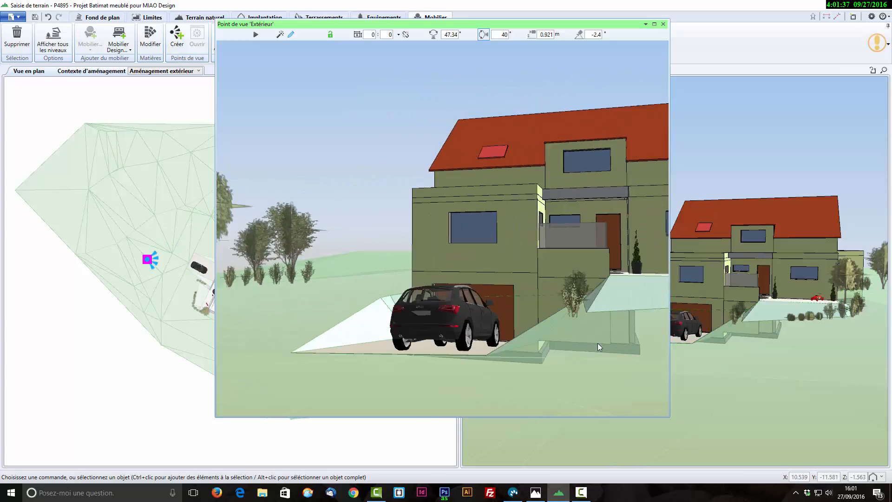
# - Shrink the exterior point of view window and set its image format to Libre
pyautogui.moveTo(440, 27); pyautogui.dragTo(453, 34)
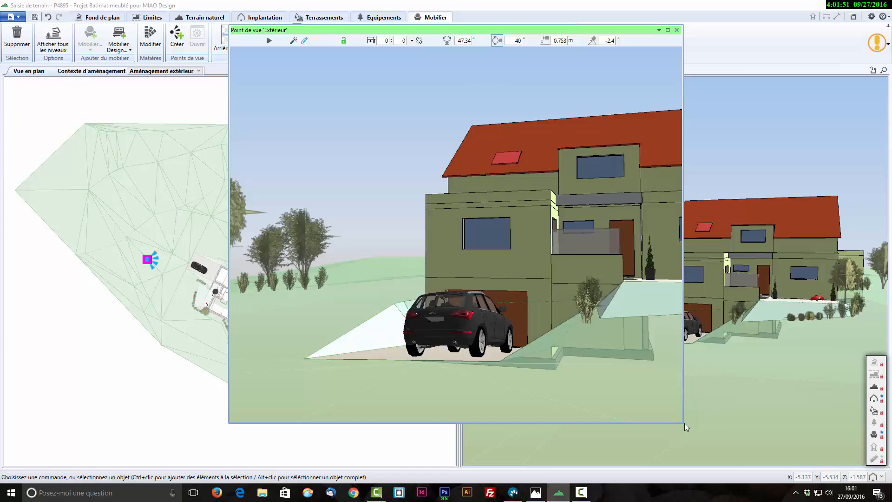
pyautogui.moveTo(685, 423); pyautogui.dragTo(560, 338)
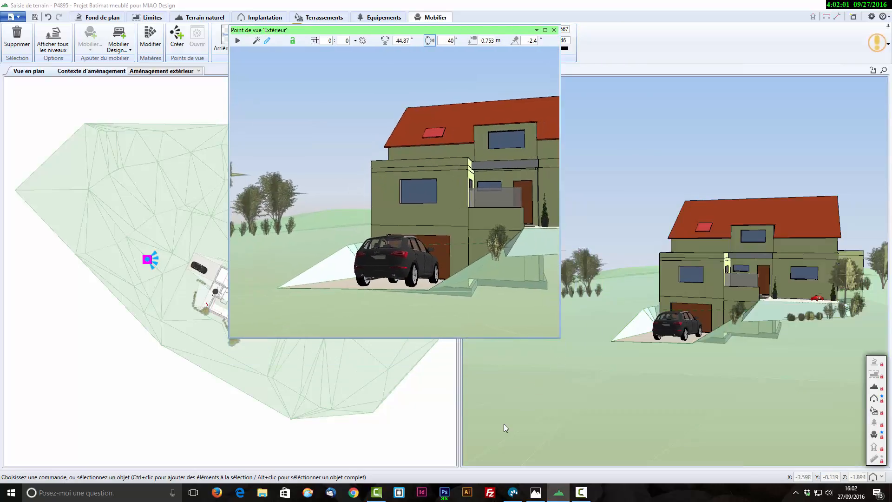
pyautogui.click(356, 41)
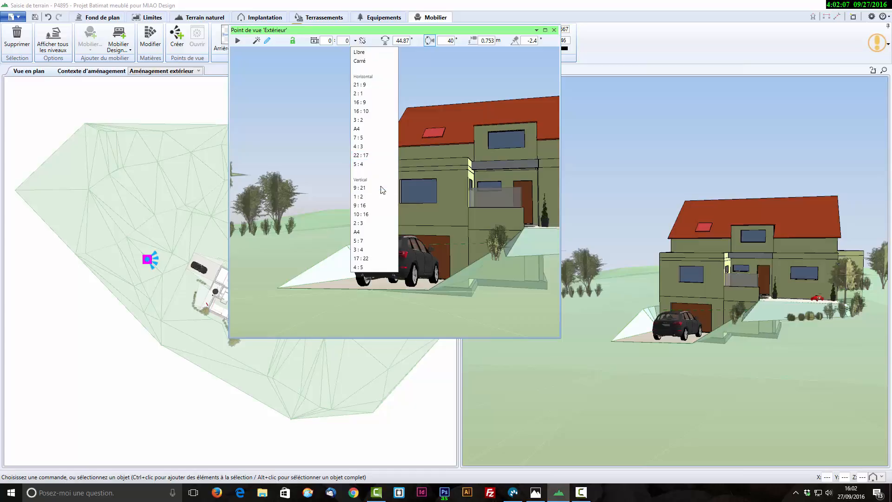
pyautogui.click(370, 52)
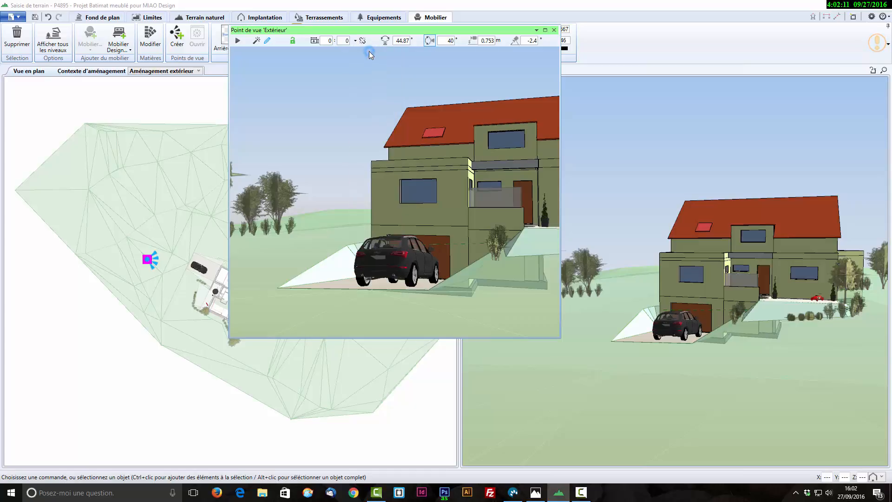
pyautogui.moveTo(411, 32); pyautogui.dragTo(441, 30)
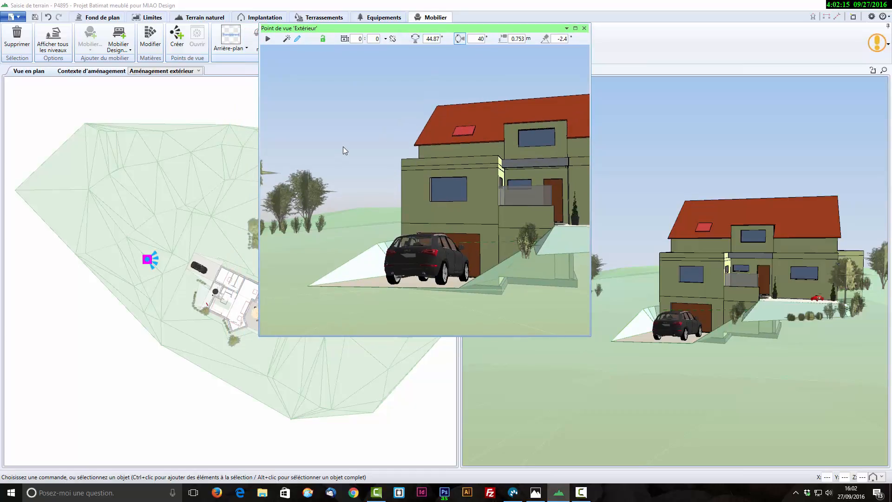
# - Reframe the exterior point of view to show the car side-on with the entrance facade, and lock the camera
pyautogui.click(364, 228)
pyautogui.scroll(-1, 486, 291)
pyautogui.scroll(1, 487, 291)
pyautogui.scroll(2, 494, 292)
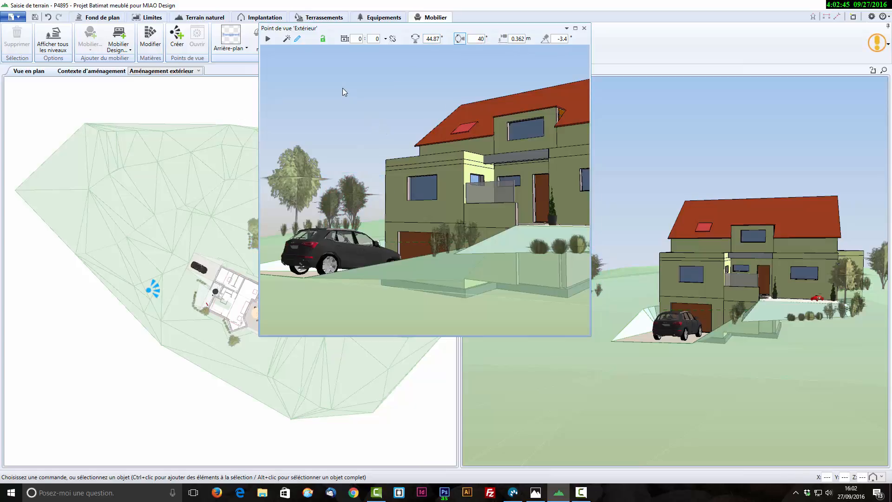
pyautogui.click(323, 39)
pyautogui.moveTo(375, 29); pyautogui.dragTo(456, 24)
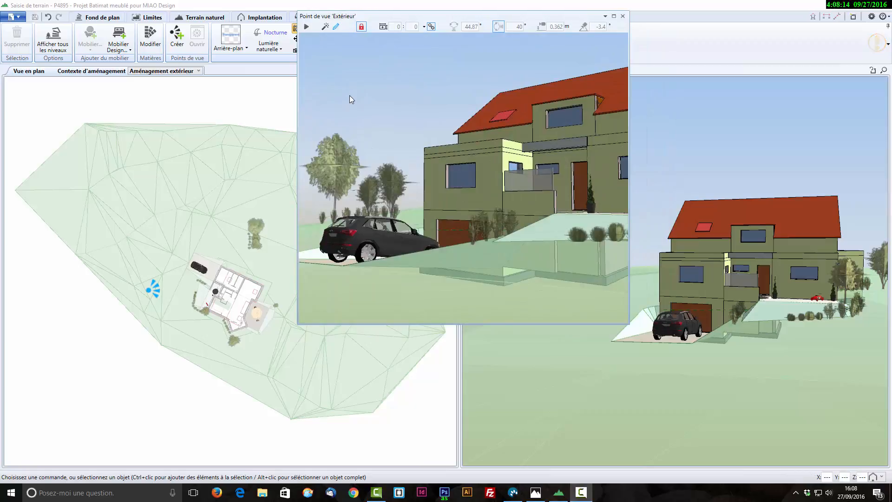
# - Submit a render of the exterior point of view at 9 Mpx (maximum), accepting the data upload
pyautogui.click(307, 27)
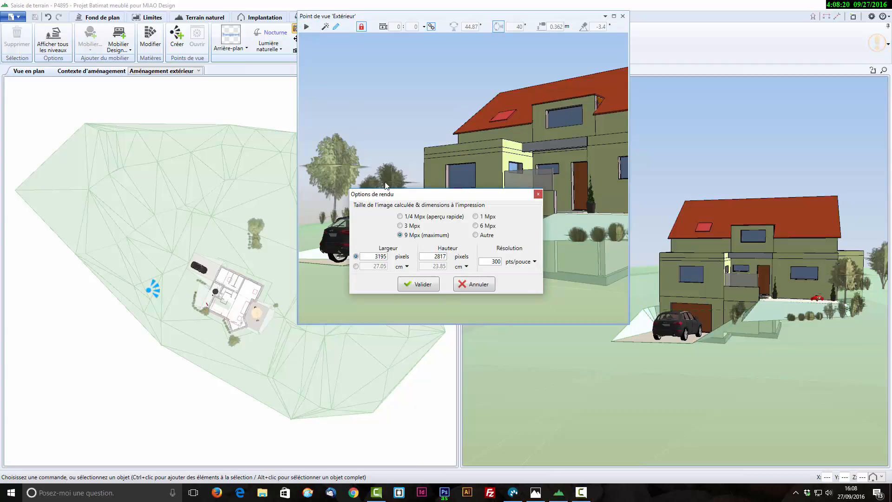
pyautogui.moveTo(410, 195); pyautogui.dragTo(318, 88)
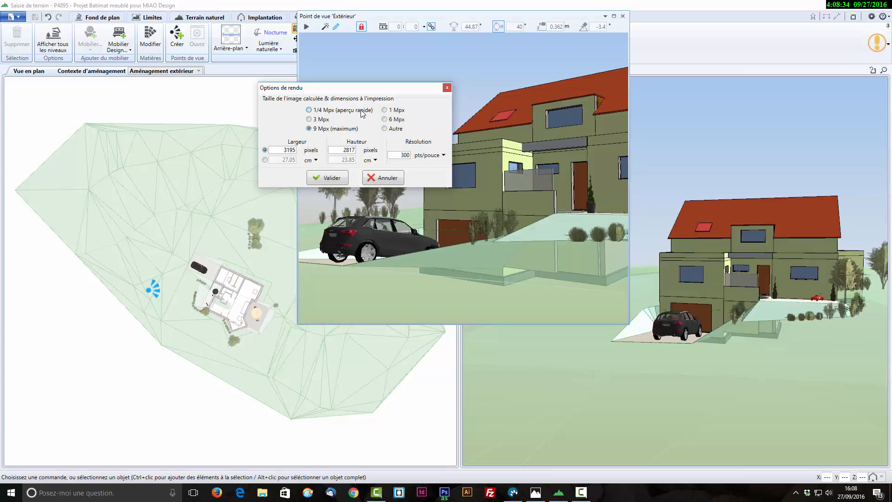
pyautogui.click(385, 110)
pyautogui.click(310, 120)
pyautogui.click(384, 119)
pyautogui.click(323, 131)
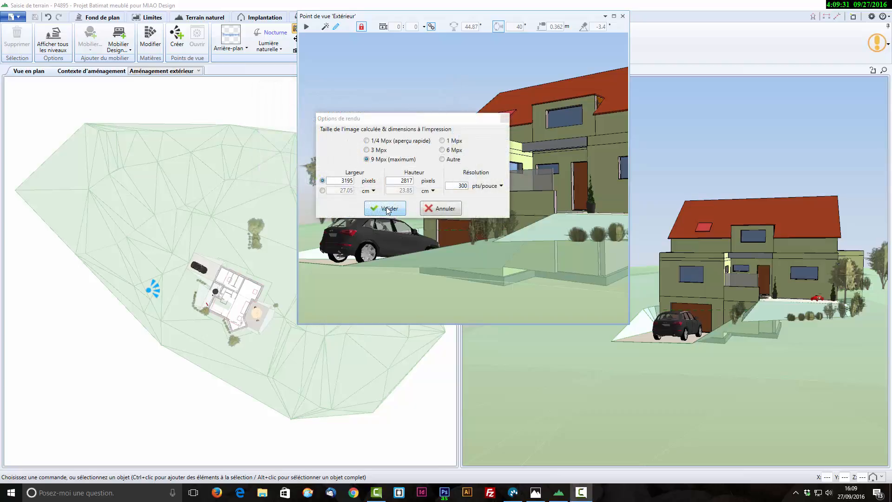
pyautogui.click(388, 208)
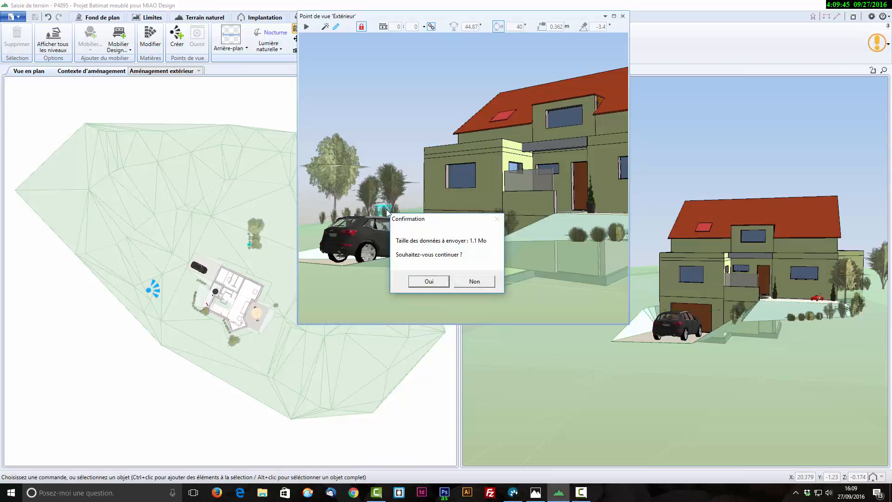
pyautogui.click(429, 282)
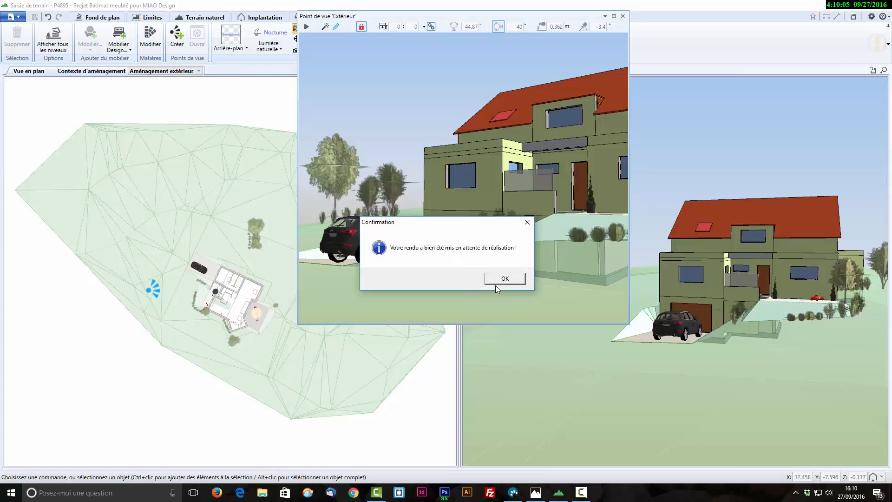
pyautogui.click(497, 279)
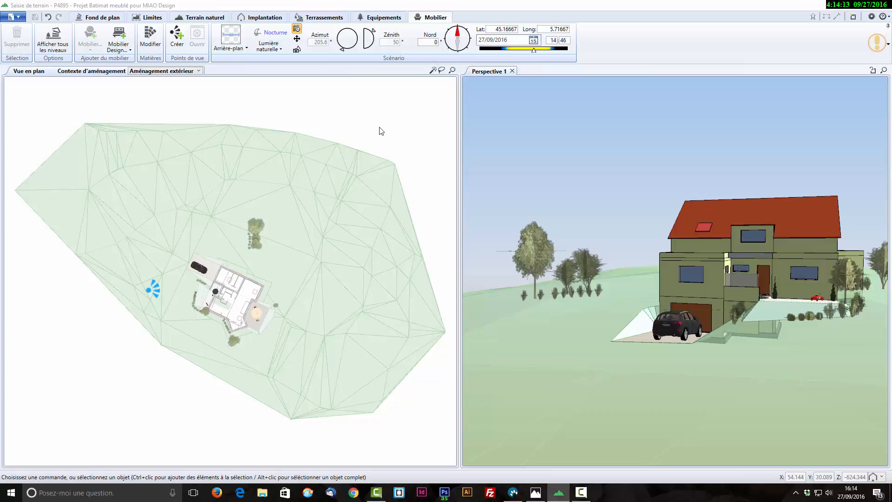
# - Customize the roof-covering material * Bardage Bois Vertical with wood cladding, direction incliné à droite, shade bardage bois 05
pyautogui.click(150, 39)
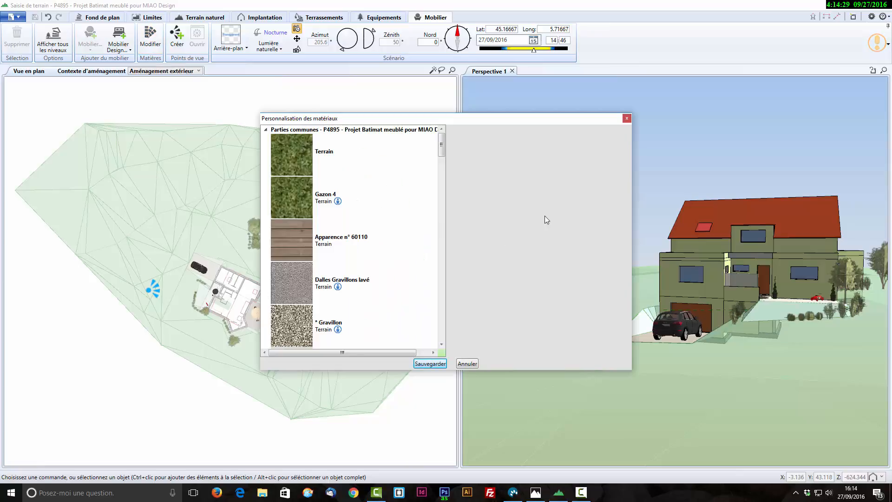
pyautogui.moveTo(509, 118); pyautogui.dragTo(499, 89)
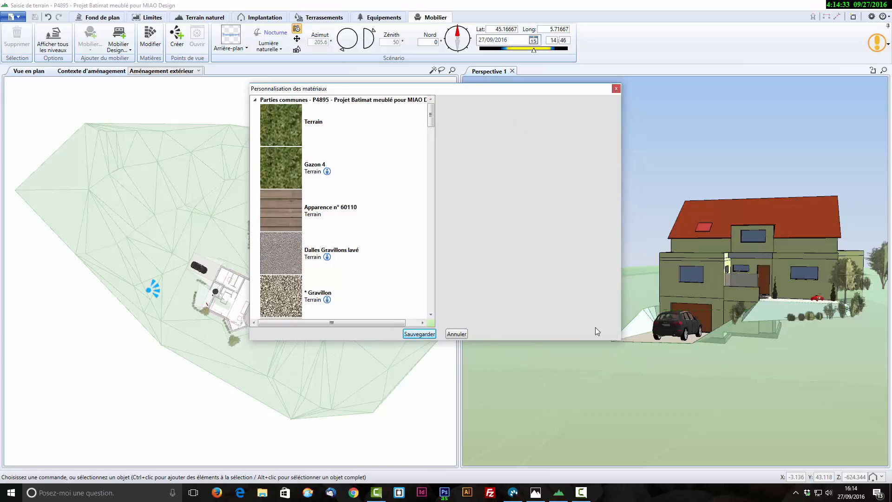
pyautogui.scroll(-2, 357, 295)
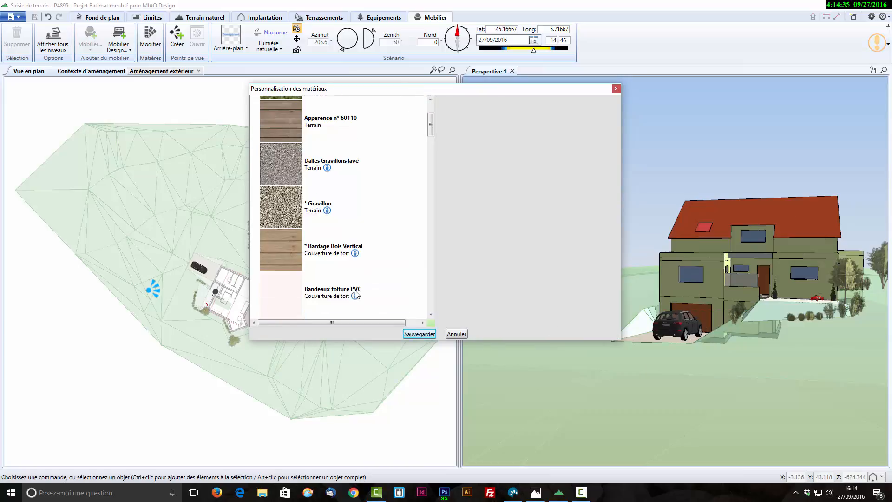
pyautogui.click(277, 250)
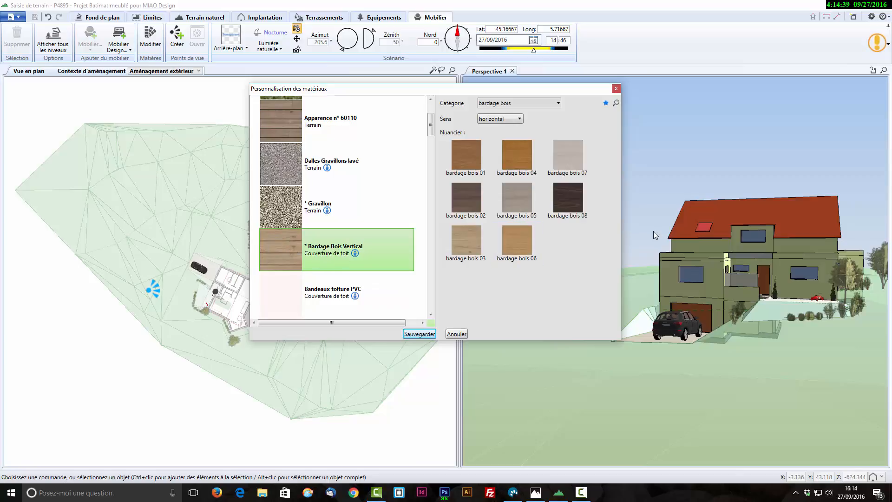
pyautogui.click(520, 121)
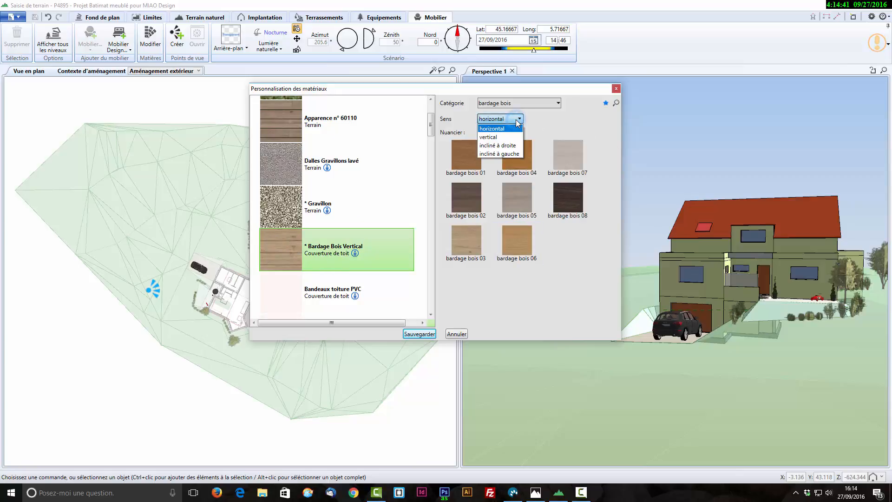
pyautogui.click(520, 146)
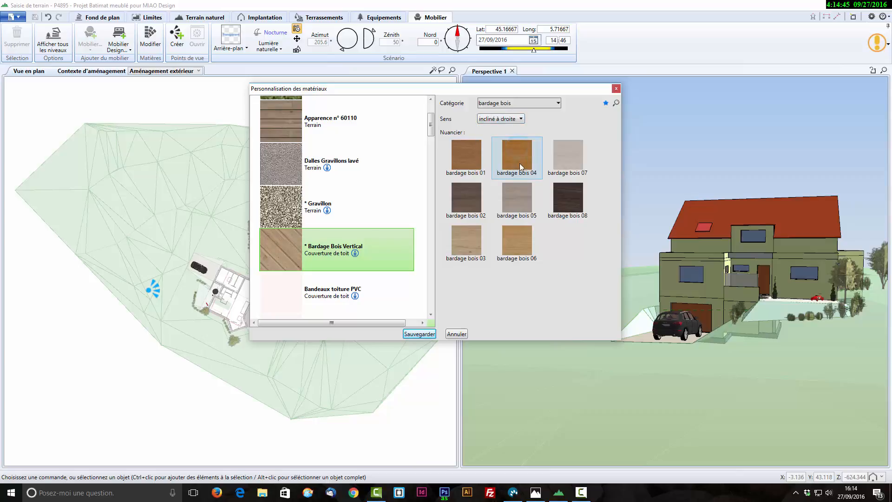
pyautogui.click(521, 206)
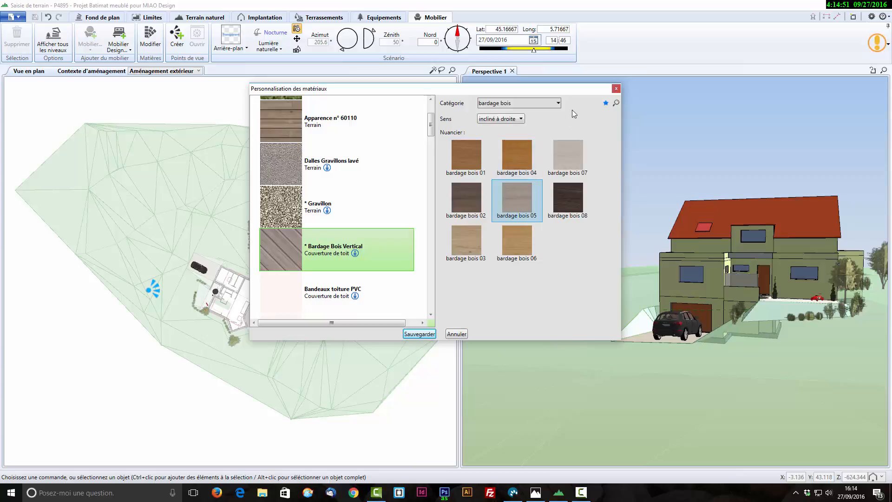
# - Change the * Bardage Bois Vertical material to enduit de façade with projeté finish in light turquoise, and save the materials
pyautogui.click(551, 102)
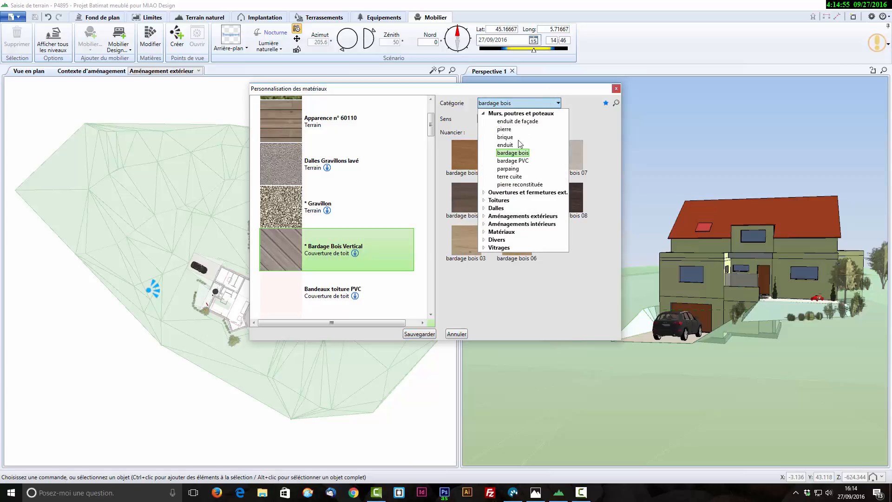
pyautogui.click(520, 123)
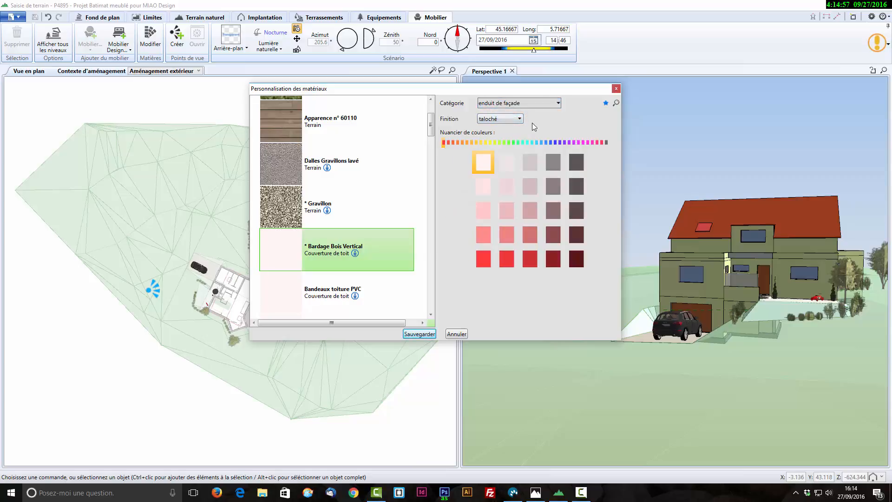
pyautogui.click(516, 122)
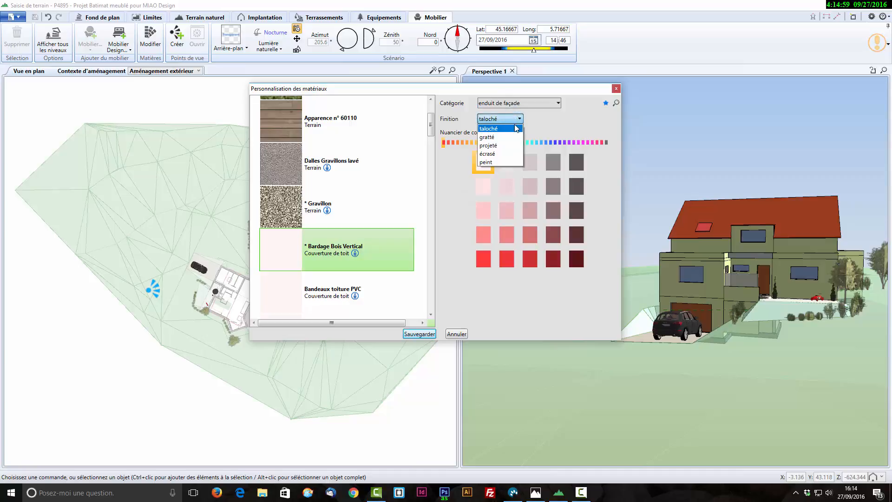
pyautogui.click(514, 145)
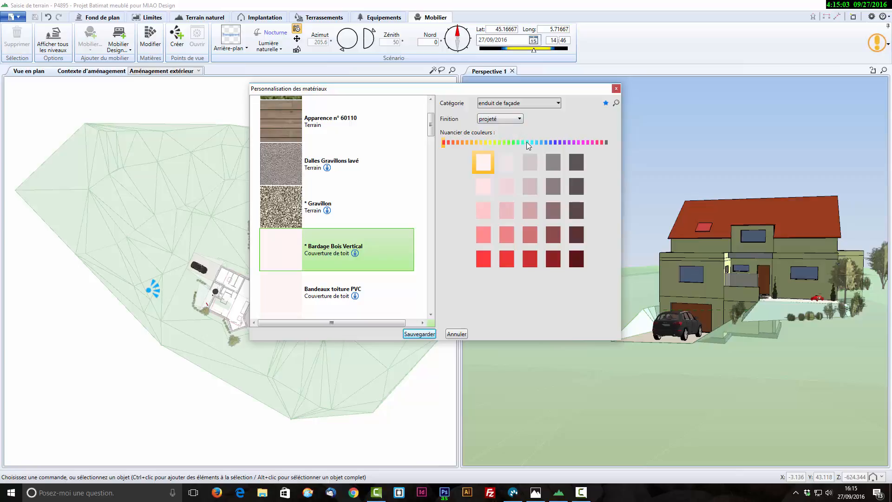
pyautogui.click(527, 142)
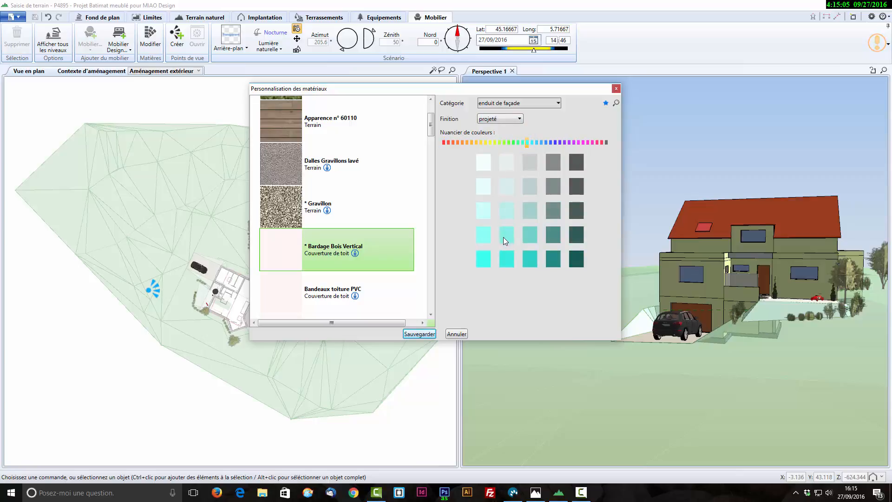
pyautogui.click(483, 234)
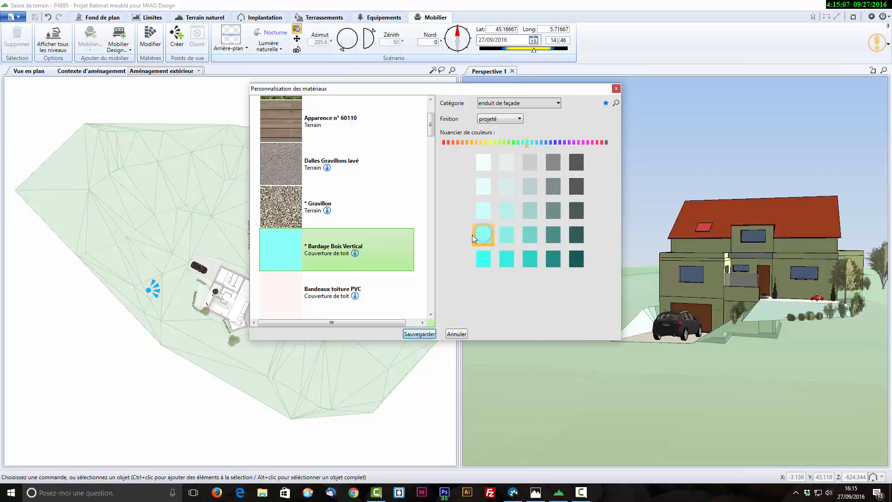
pyautogui.click(425, 336)
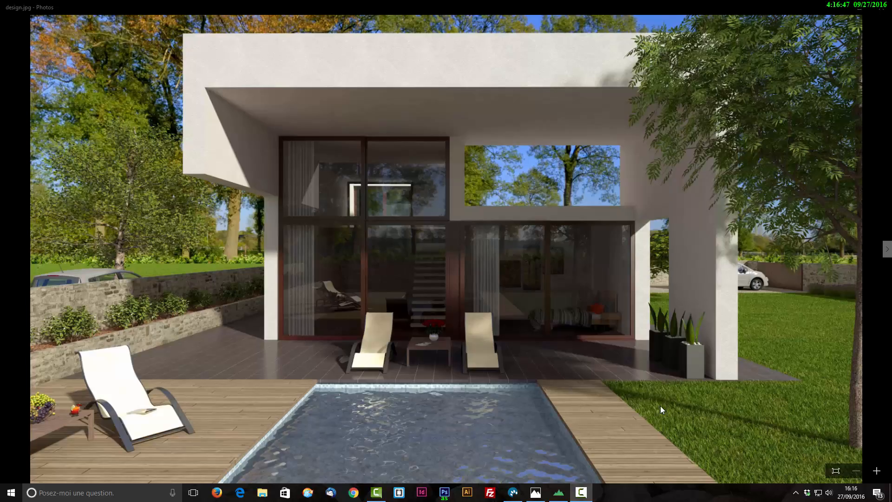
# - In Photos, examine the design.jpg render up close, covering the window reflections, interior, bedroom and upper facade, and return to the full image
pyautogui.click(875, 470)
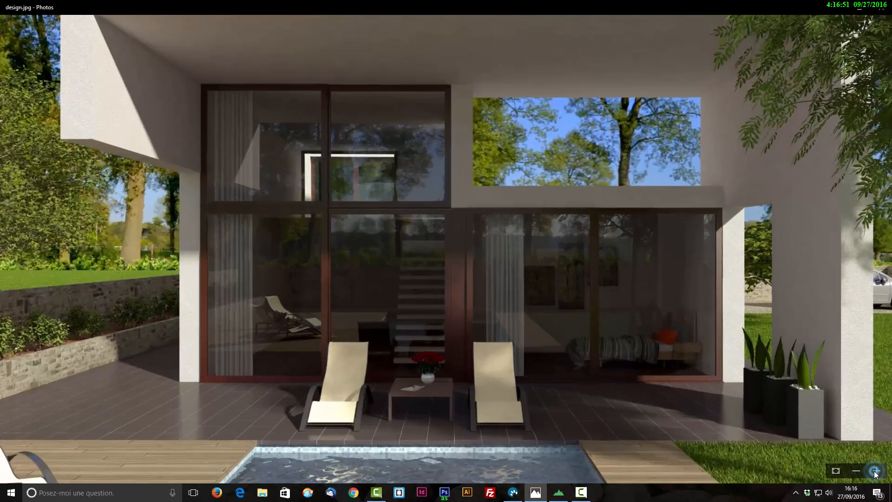
pyautogui.click(875, 471)
pyautogui.click(875, 471)
pyautogui.click(875, 471)
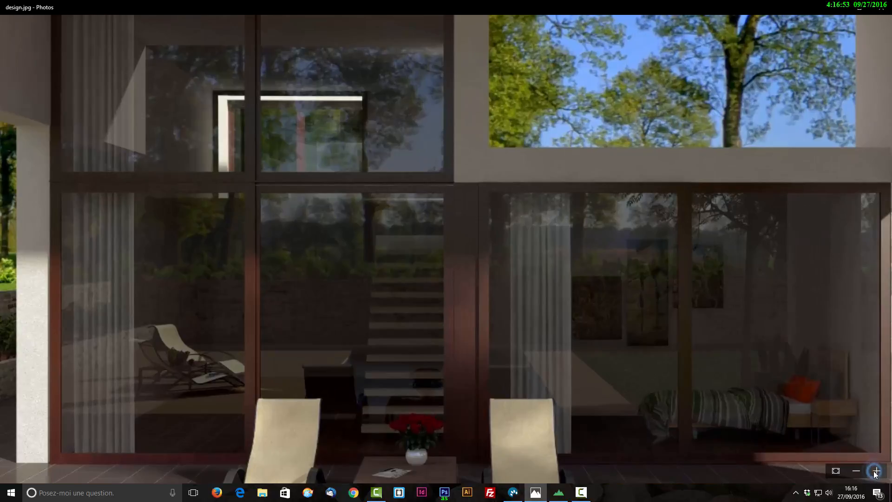
pyautogui.moveTo(227, 375); pyautogui.dragTo(315, 293)
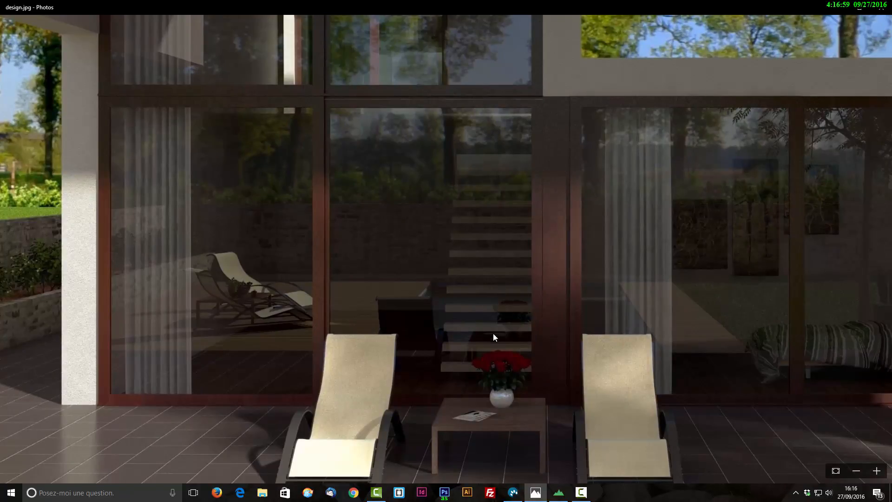
pyautogui.moveTo(555, 309); pyautogui.dragTo(381, 336)
pyautogui.moveTo(602, 335); pyautogui.dragTo(465, 347)
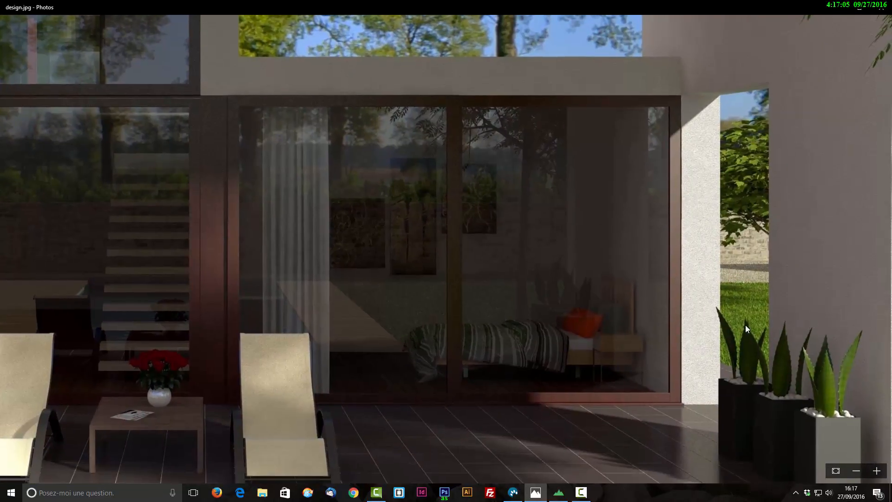
pyautogui.moveTo(488, 369); pyautogui.dragTo(552, 445)
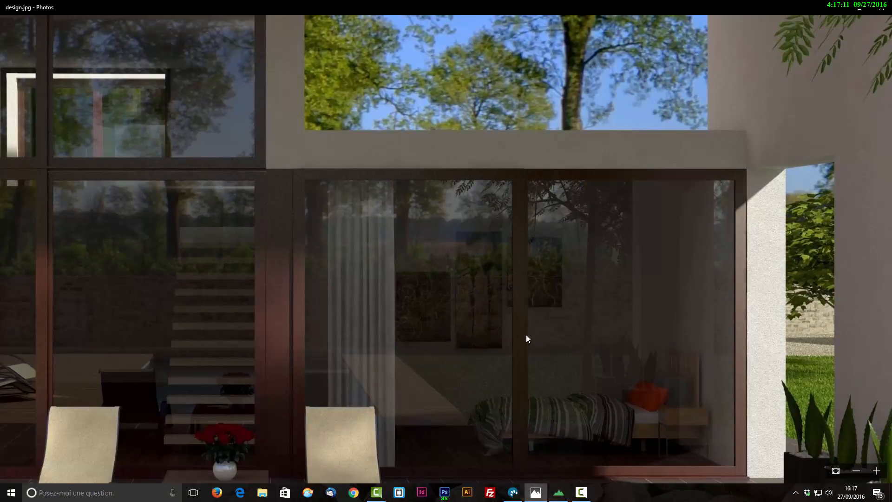
pyautogui.scroll(5, 542, 336)
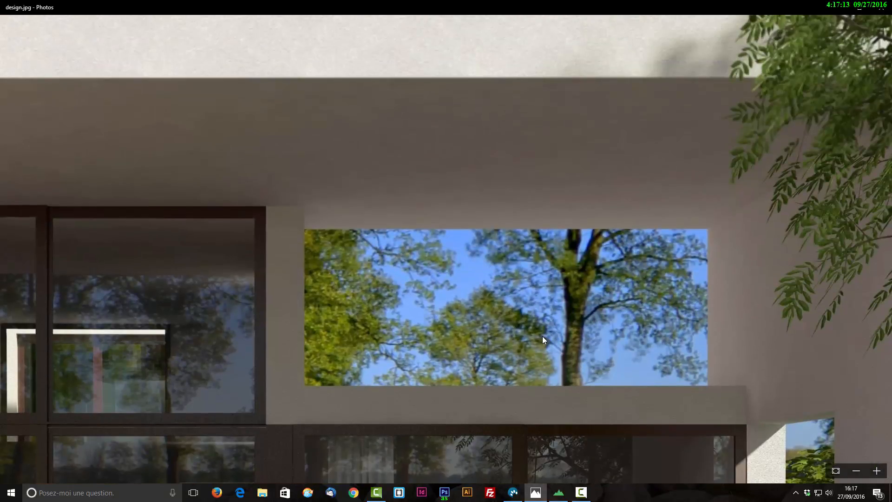
pyautogui.scroll(3, 542, 336)
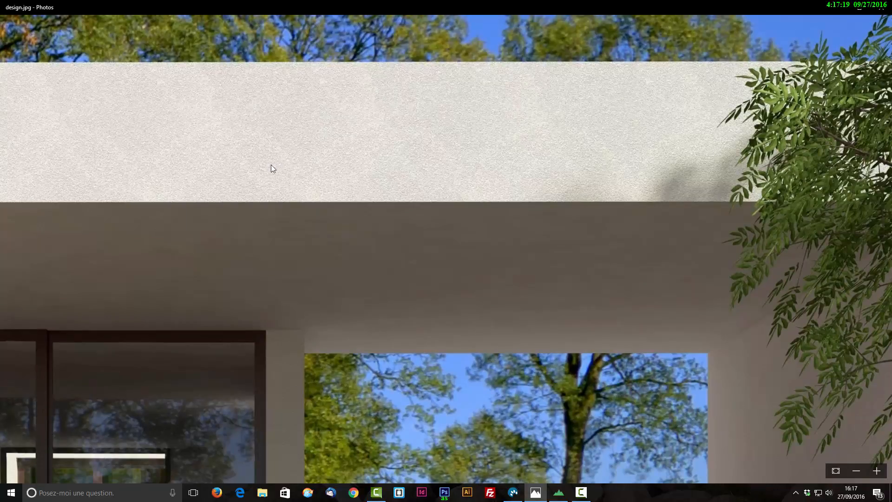
pyautogui.click(833, 471)
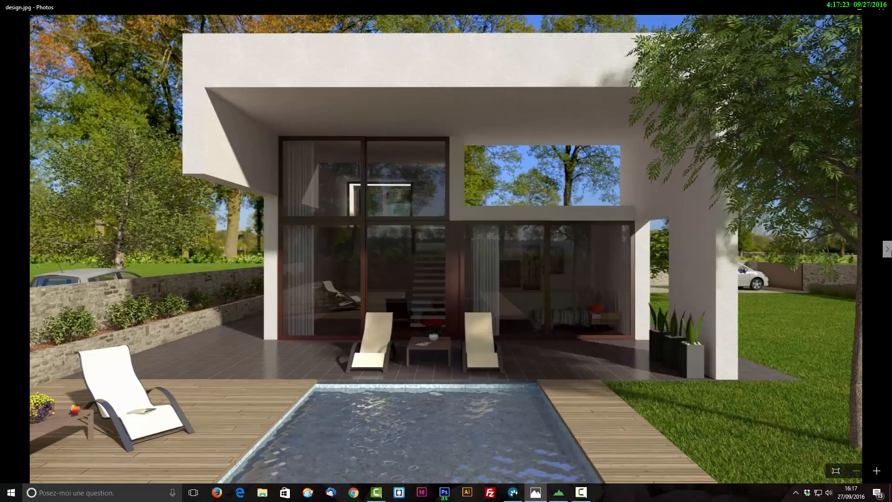
# - Browse the sample exterior renders design0.jpg, design1.JPG and design2.jpg, and move on to the following image
pyautogui.click(888, 250)
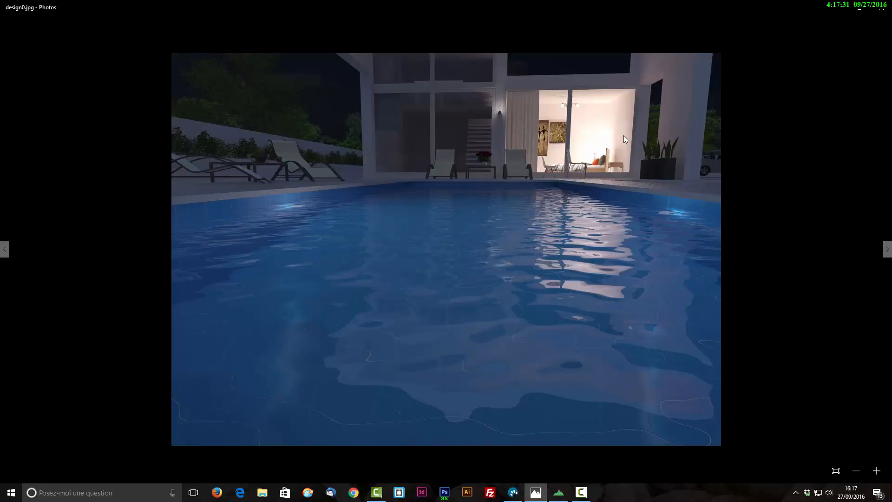
pyautogui.click(888, 249)
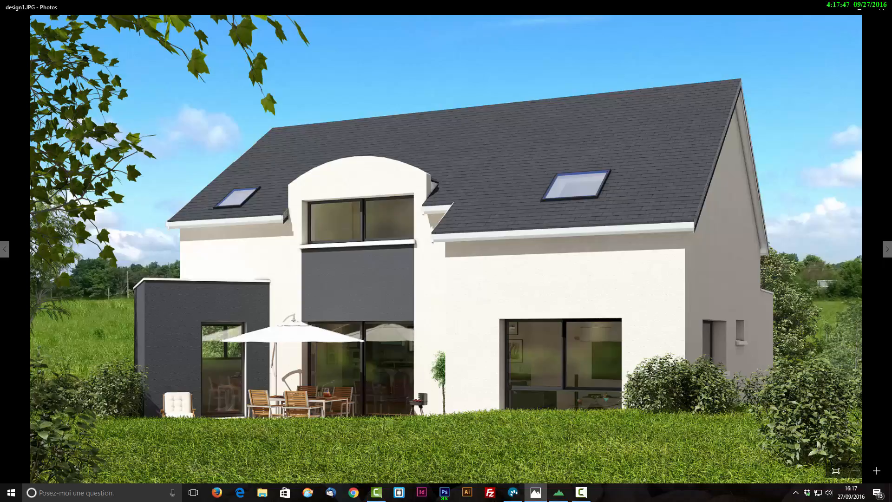
pyautogui.click(888, 248)
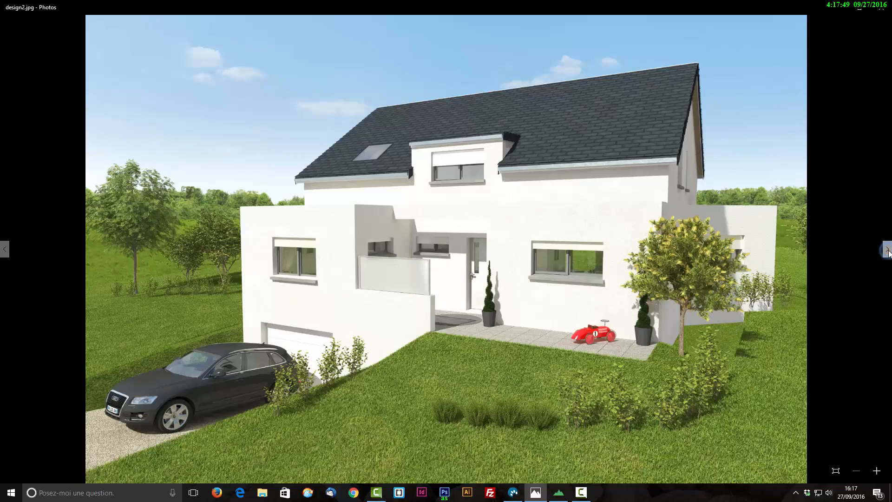
pyautogui.click(888, 251)
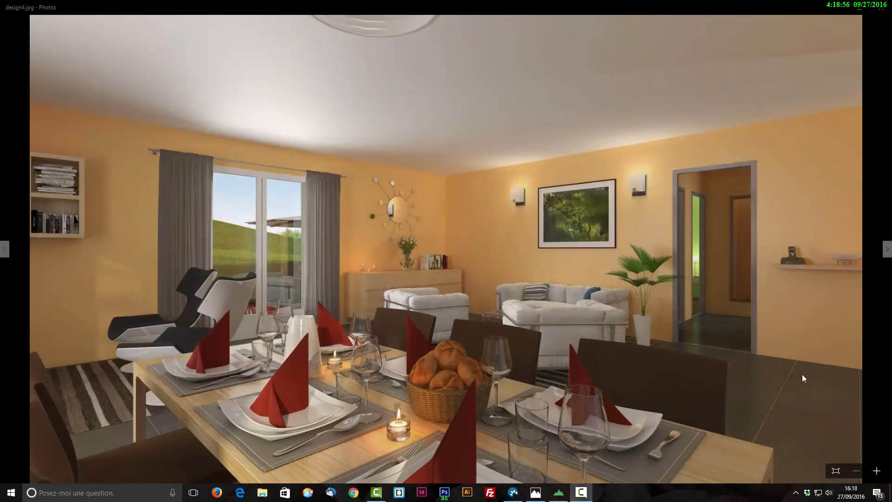
# - Examine the sofas, glassware, candles and bread basket up close in the design4.jpg render, and return to the full image
pyautogui.click(878, 472)
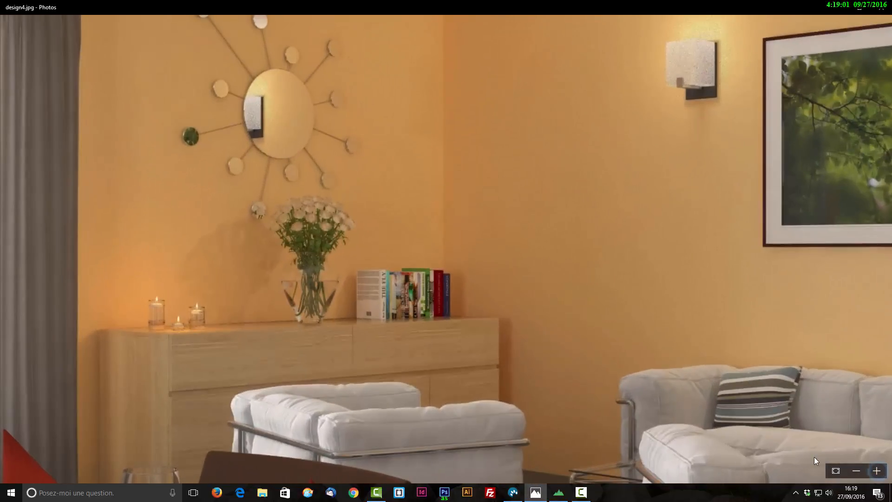
pyautogui.moveTo(814, 456); pyautogui.dragTo(632, 269)
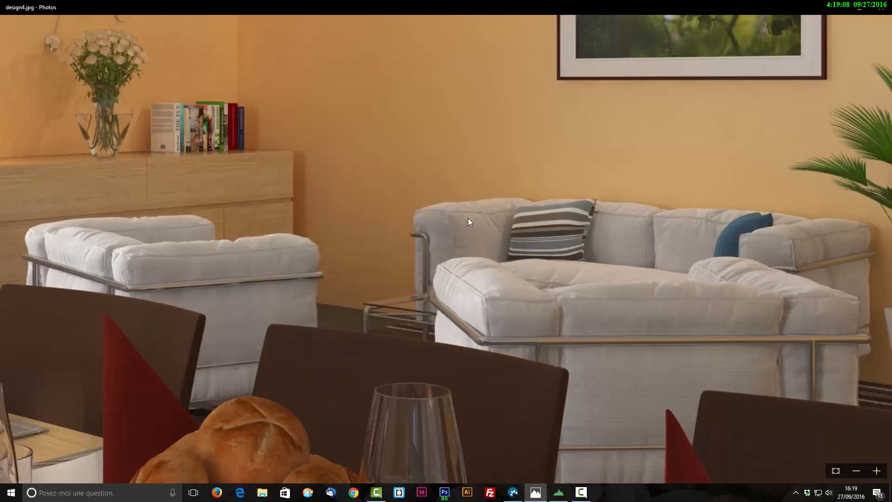
pyautogui.moveTo(258, 366); pyautogui.dragTo(548, 137)
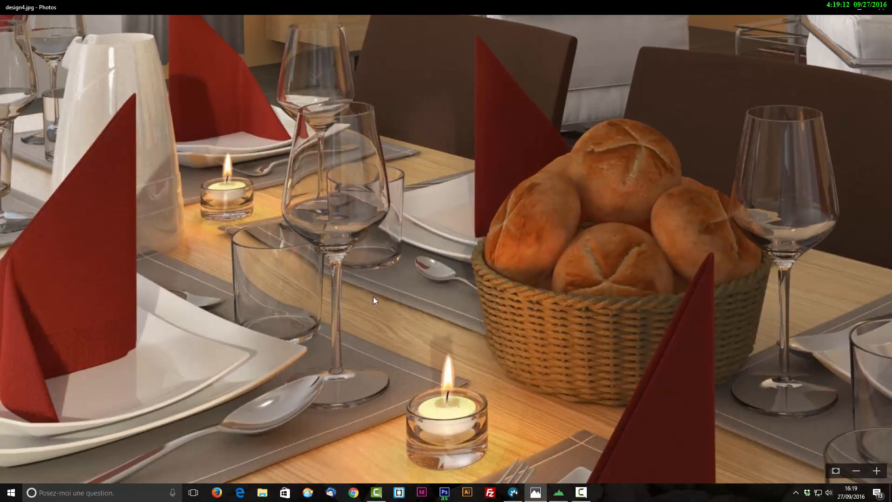
pyautogui.moveTo(607, 305); pyautogui.dragTo(442, 330)
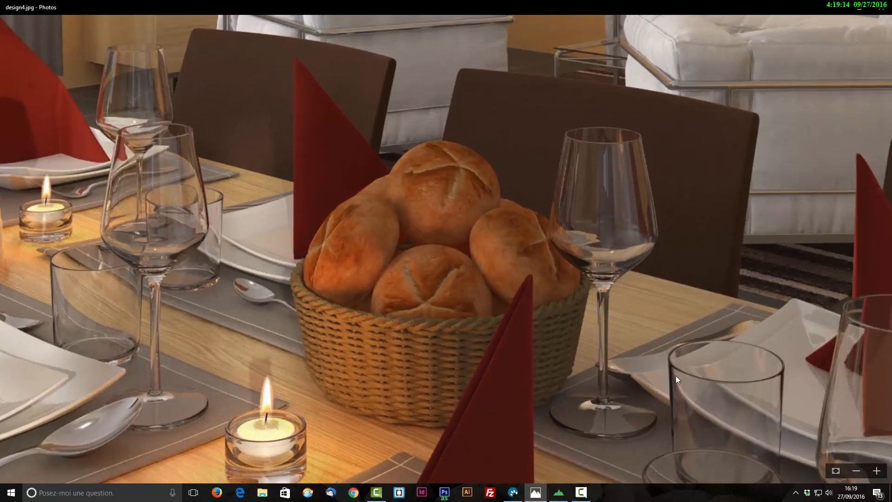
pyautogui.click(836, 471)
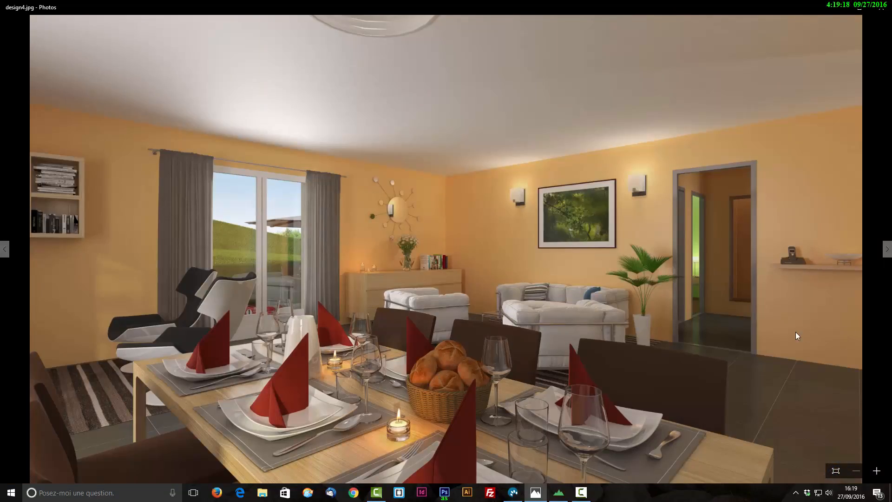
# - Browse the remaining renders from design5.jpg to design91.jpg, covering the bedrooms, bathroom and pool terrace by day and night
pyautogui.click(888, 249)
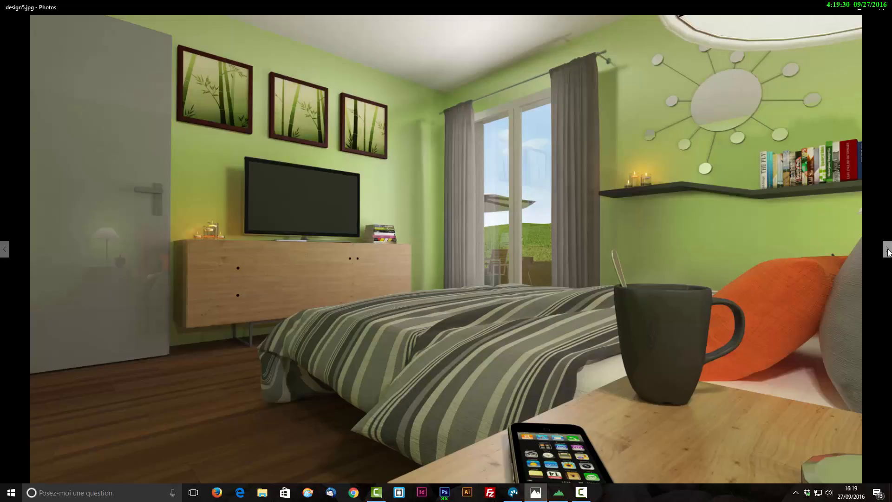
pyautogui.click(887, 249)
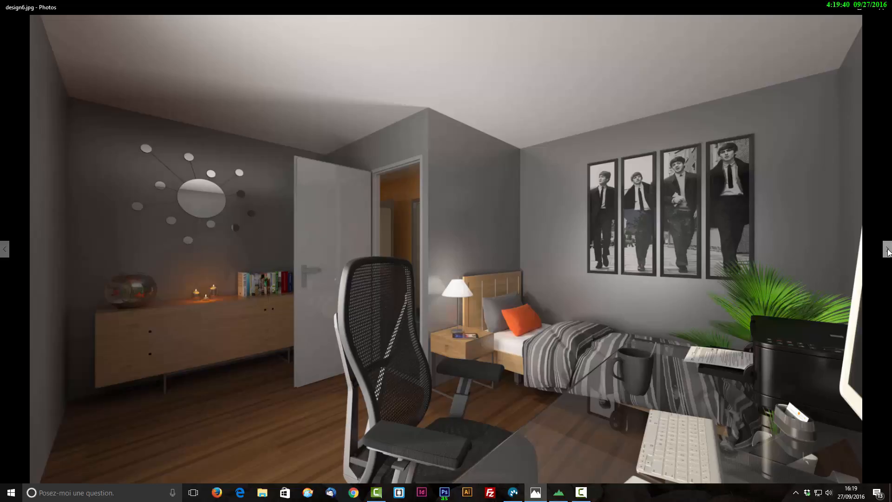
pyautogui.click(888, 251)
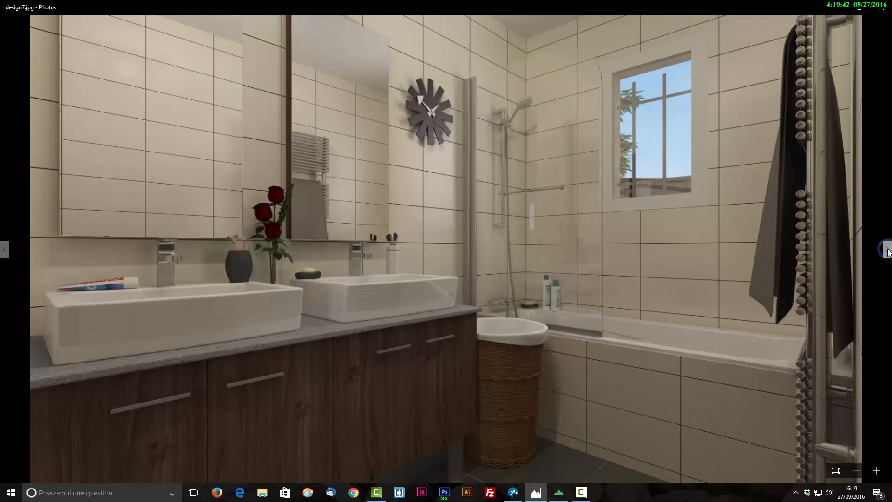
pyautogui.click(888, 251)
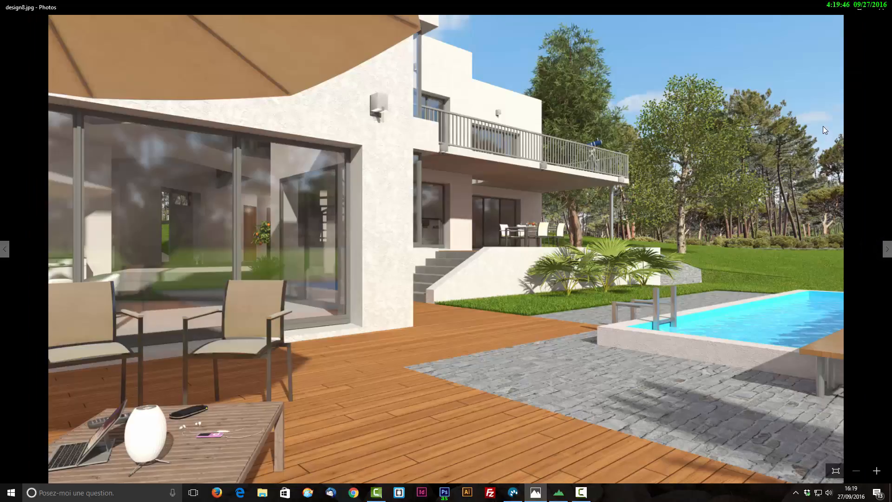
pyautogui.click(888, 251)
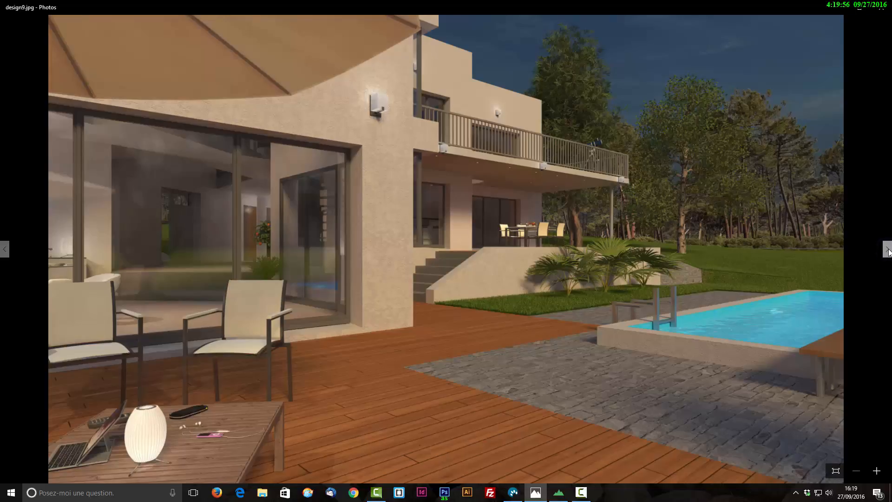
pyautogui.click(888, 252)
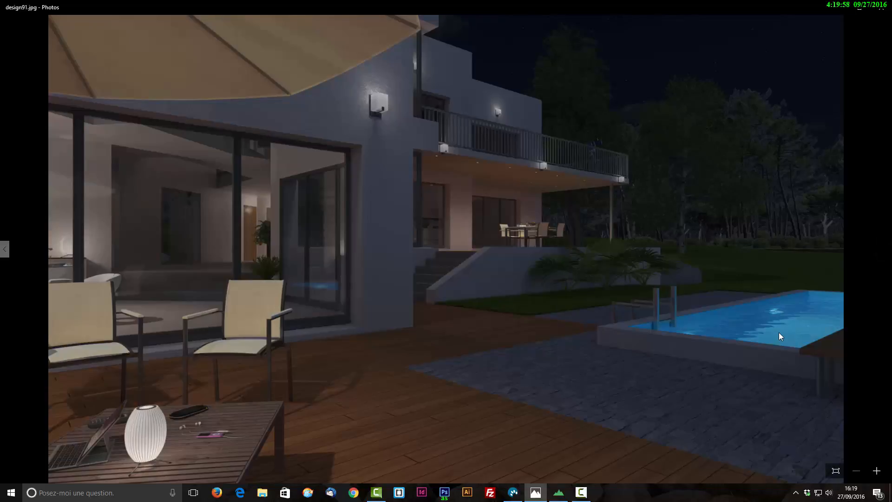